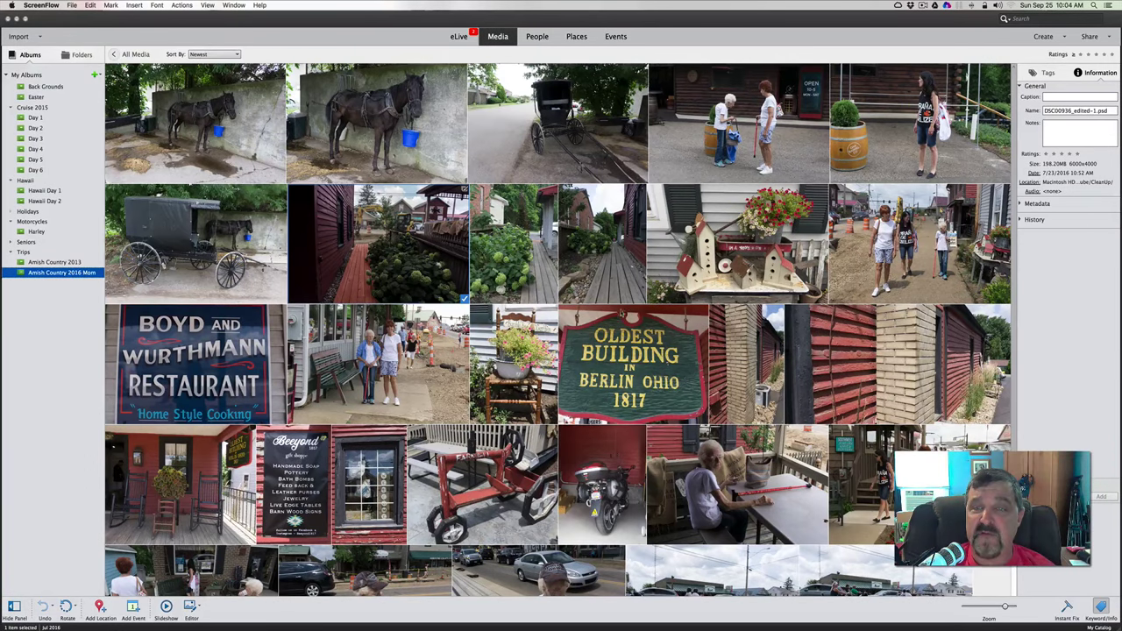
Open the boardwalk raw photo DSC00938.ARW from the Organizer in the Photoshop Elements Editor's Camera Raw dialog
key("super+Tab")
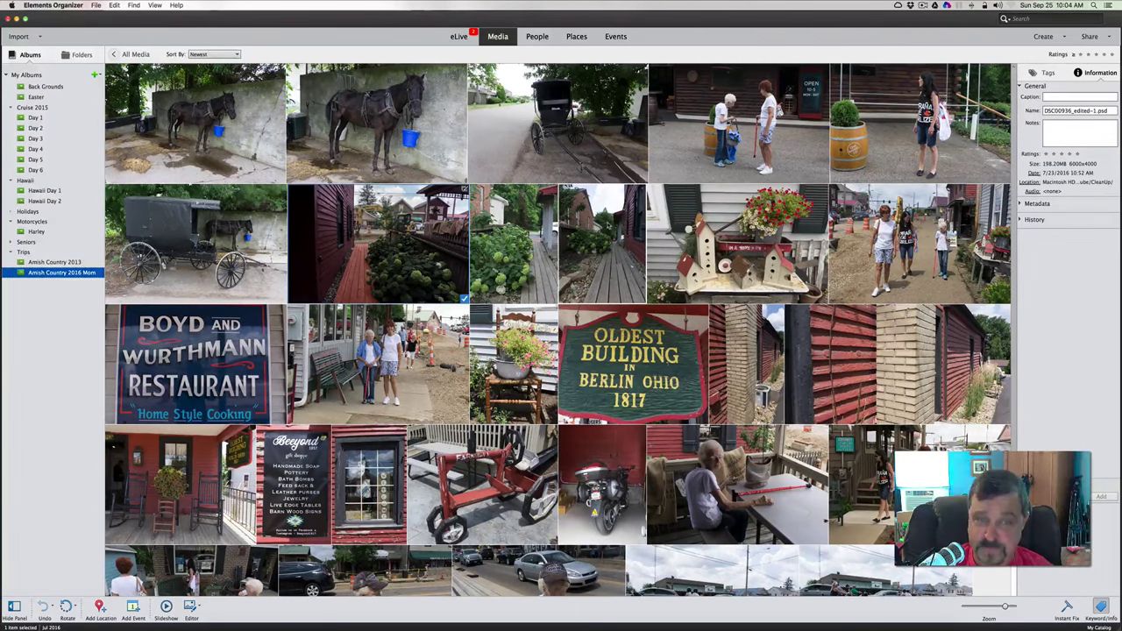
left_click(605, 225)
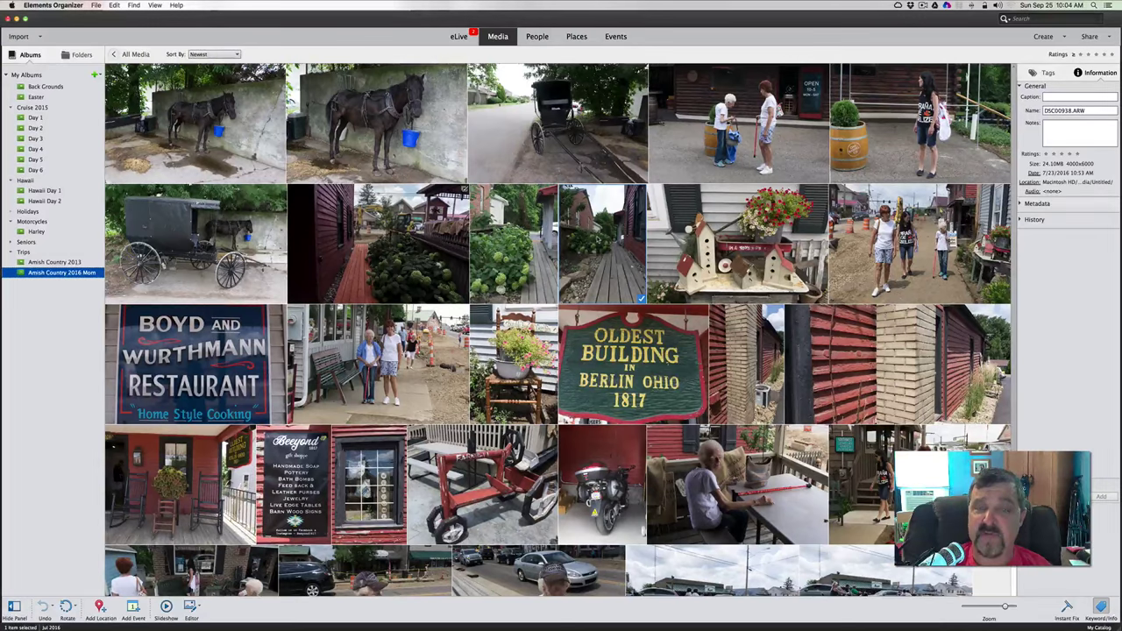
right_click(597, 235)
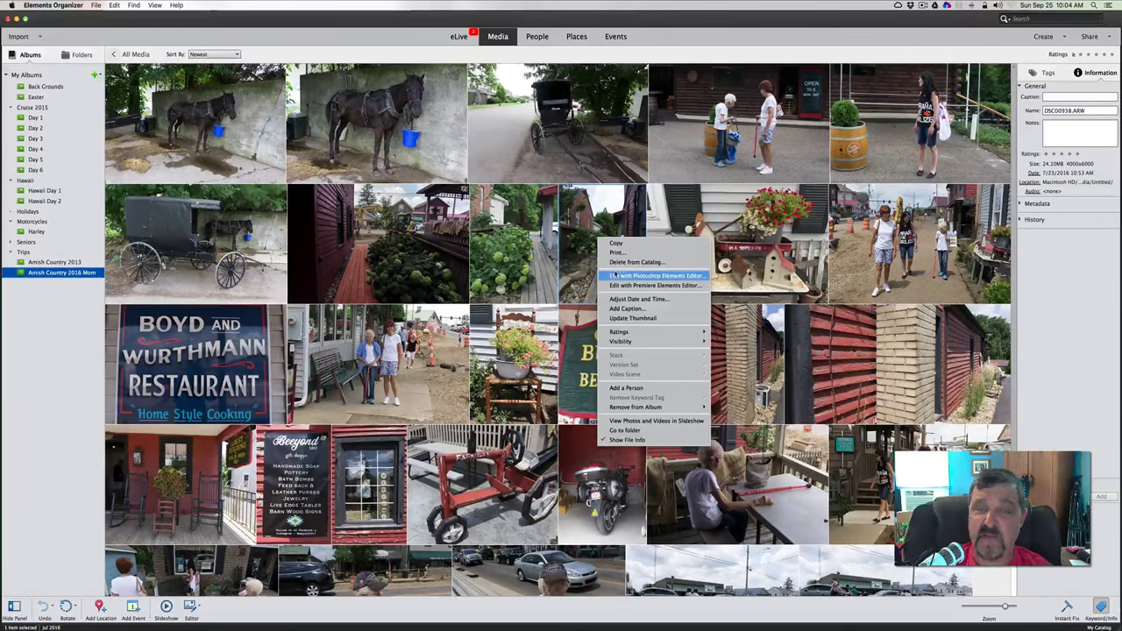
left_click(625, 276)
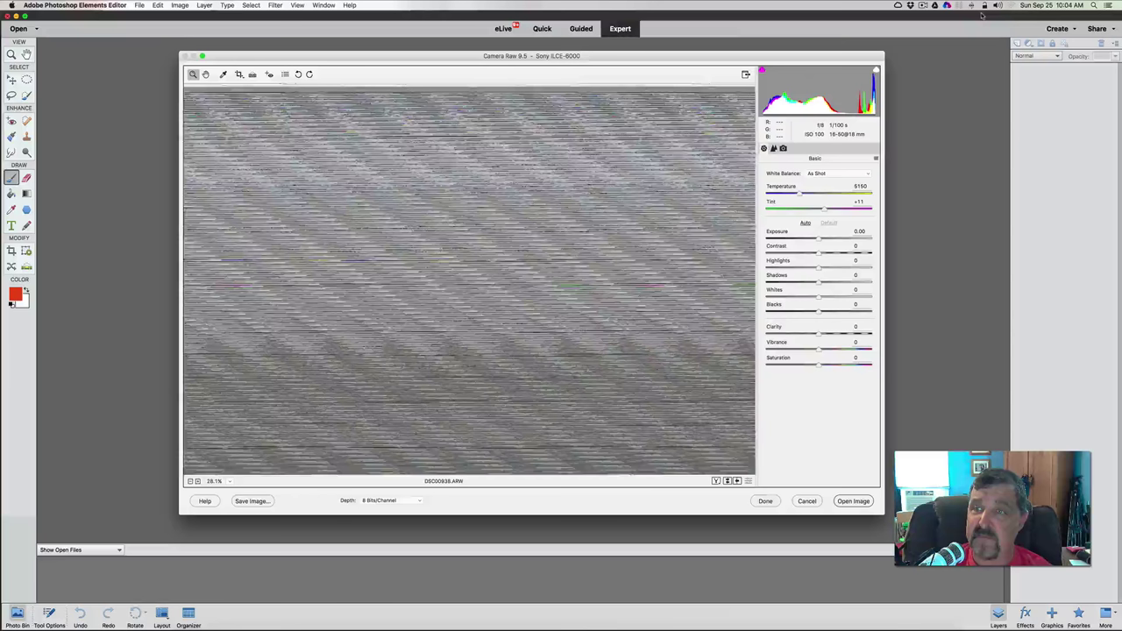
left_click(983, 14)
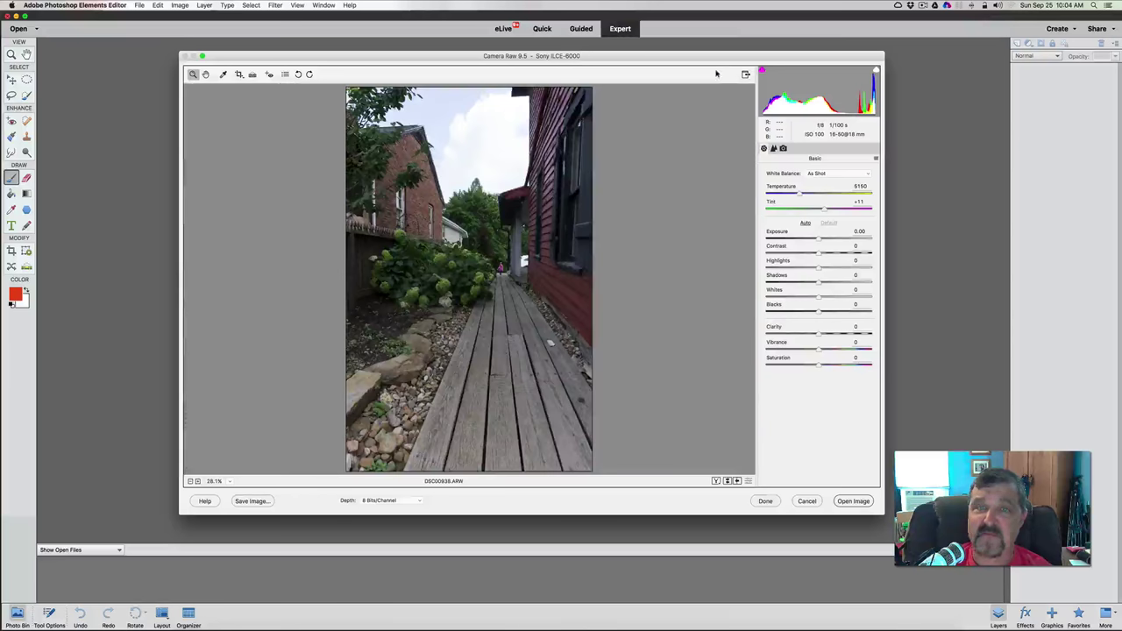
left_click_drag(545, 58, 566, 64)
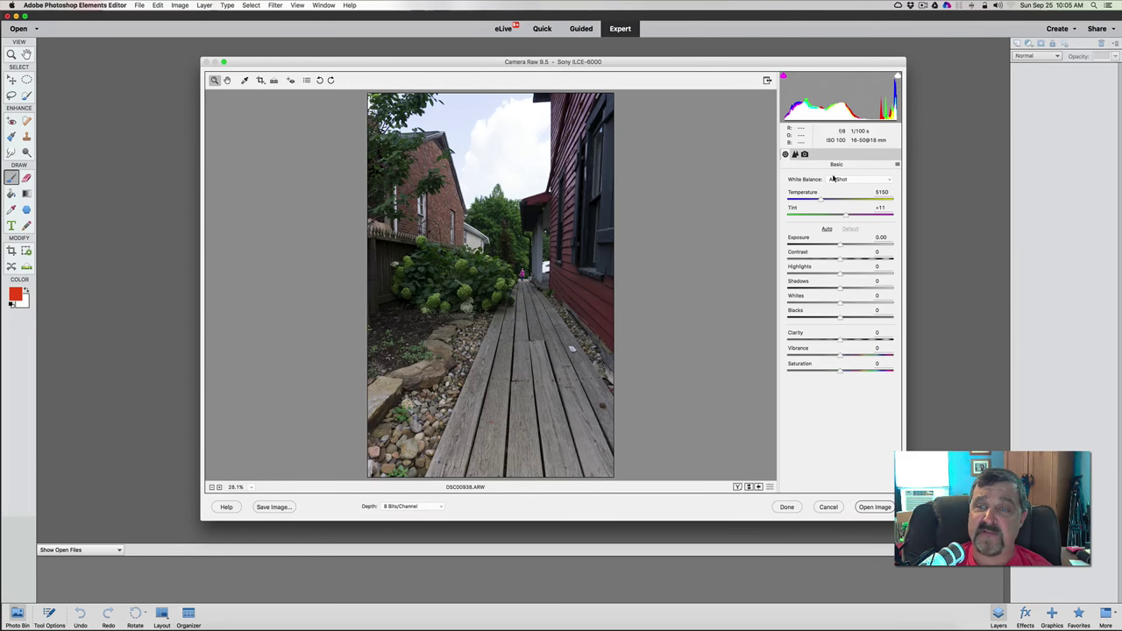
Try the Daylight, Cloudy, Shade, Tungsten, Fluorescent and Flash white balance presets on the photo
left_click(834, 179)
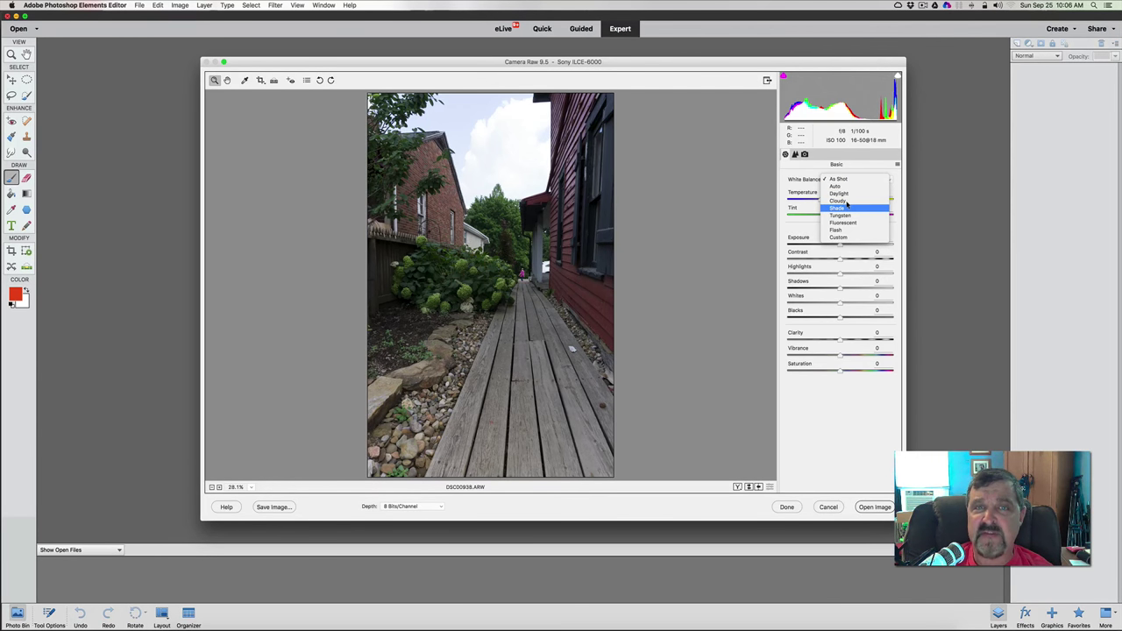
left_click(845, 194)
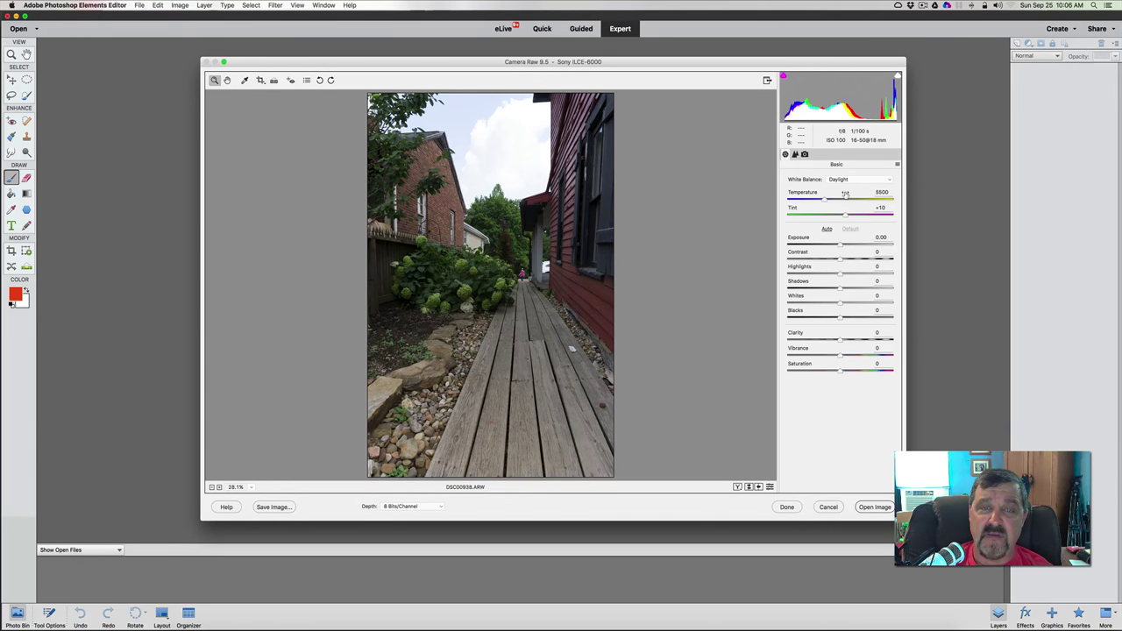
left_click(842, 183)
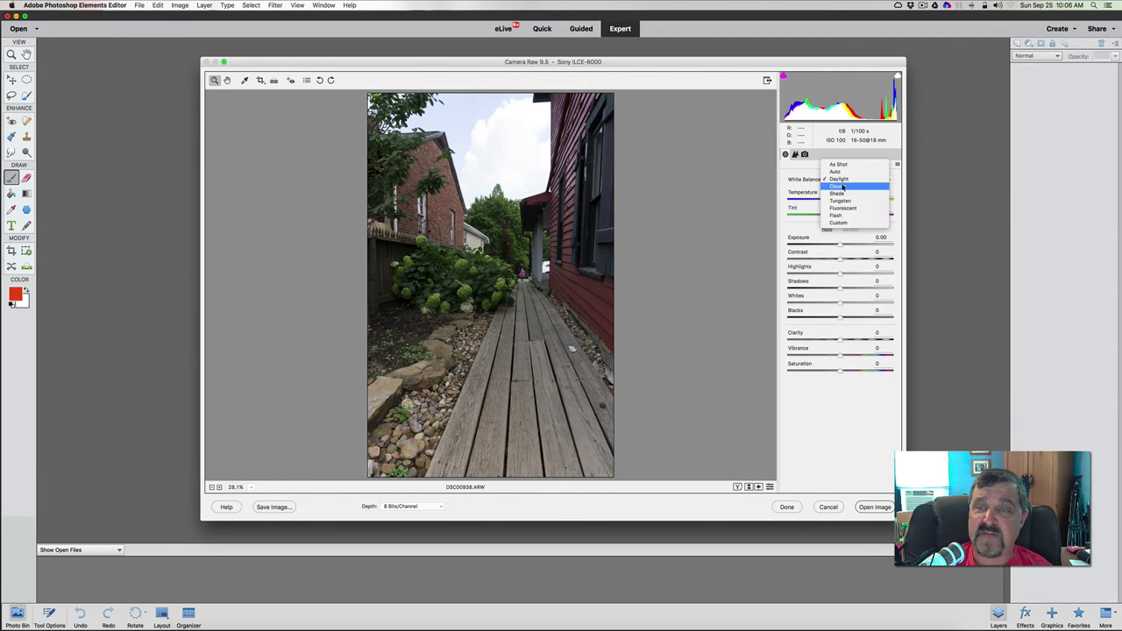
left_click(843, 187)
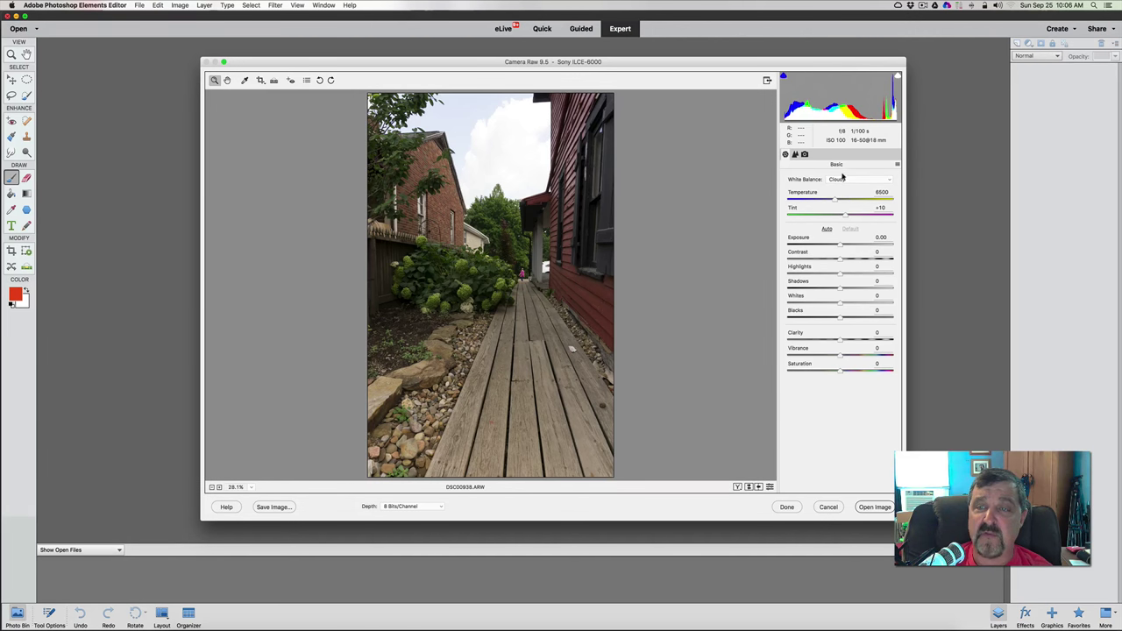
left_click(844, 180)
left_click(840, 186)
left_click(840, 181)
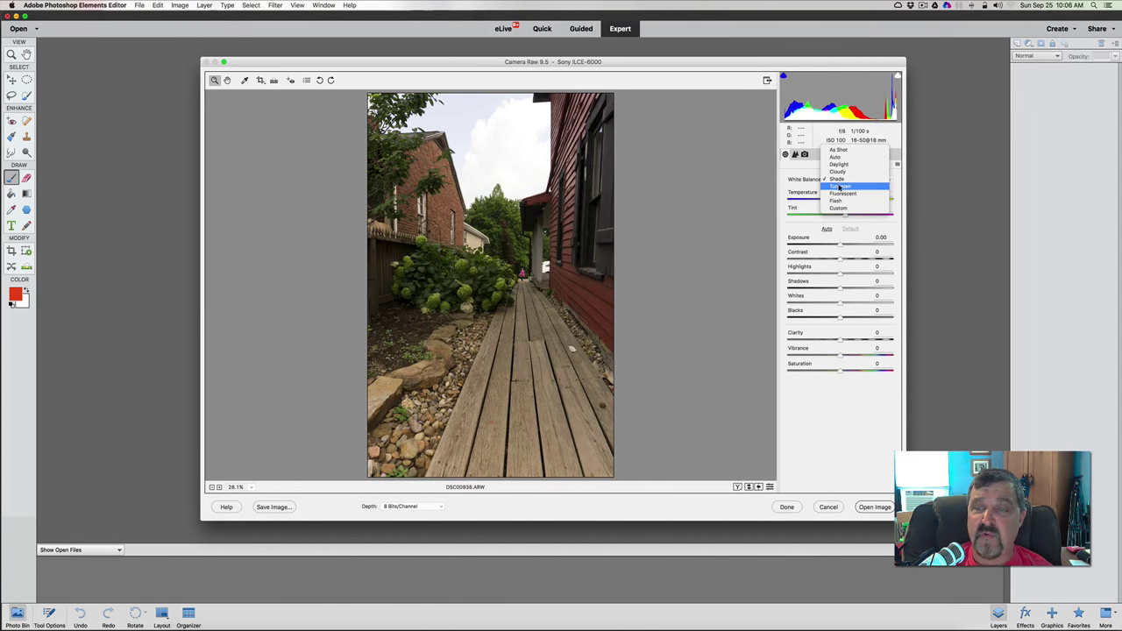
left_click(840, 186)
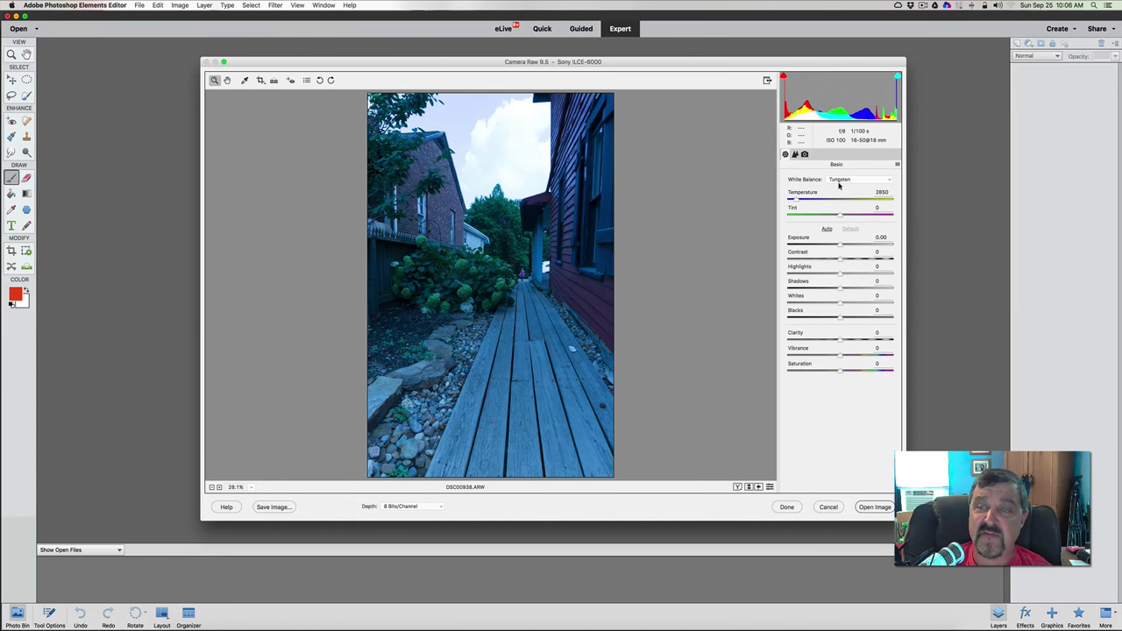
left_click(840, 178)
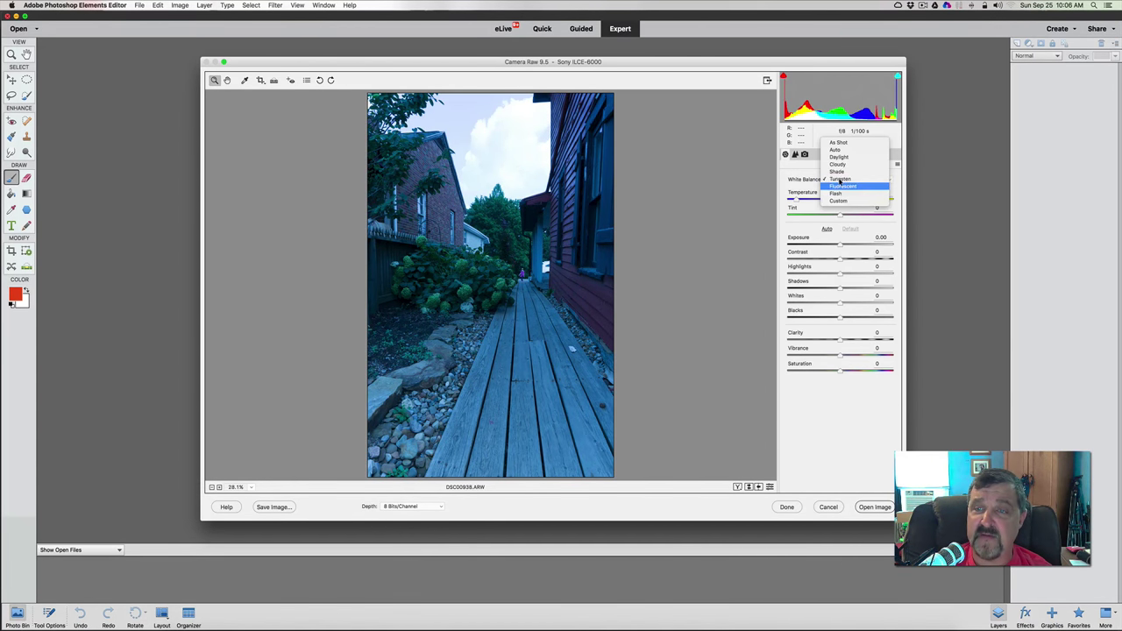
left_click(843, 184)
key("Down")
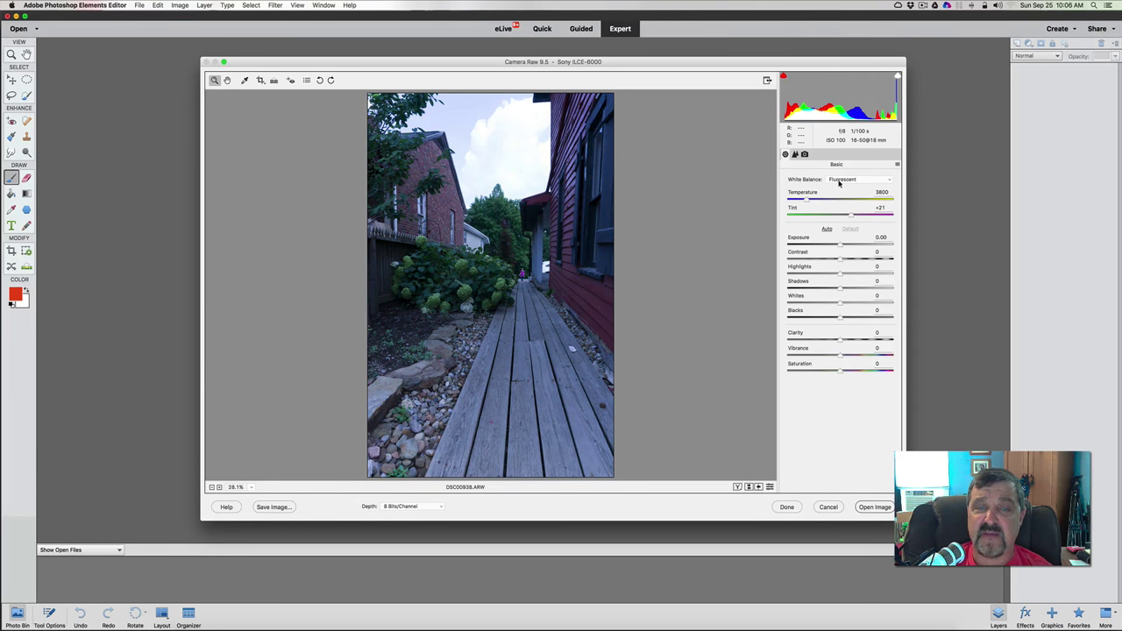
left_click(838, 181)
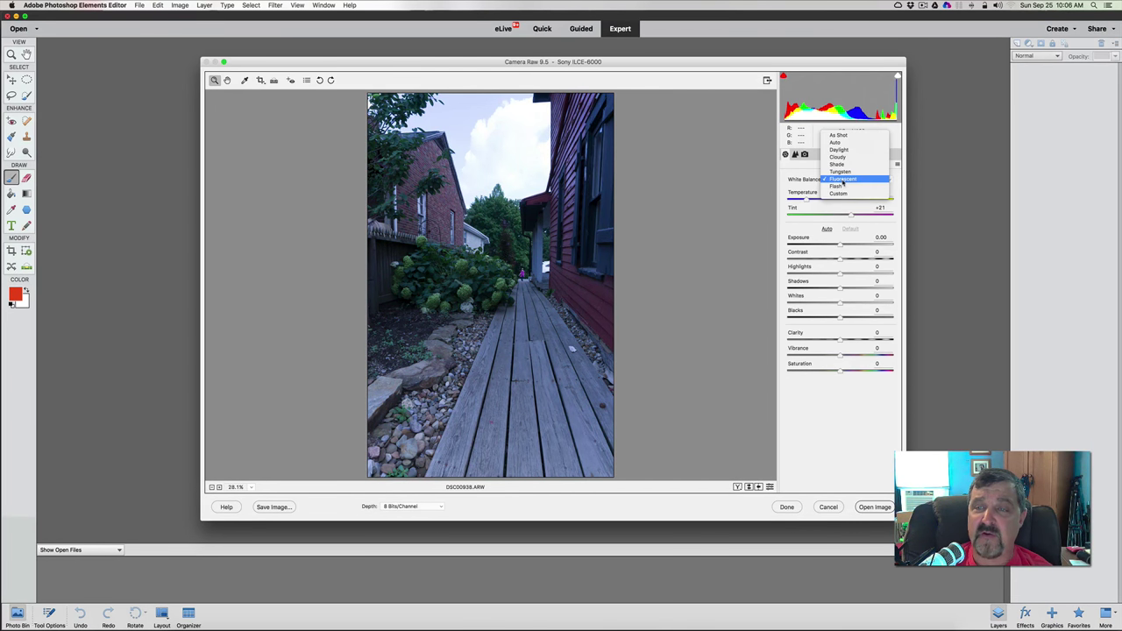
left_click(836, 185)
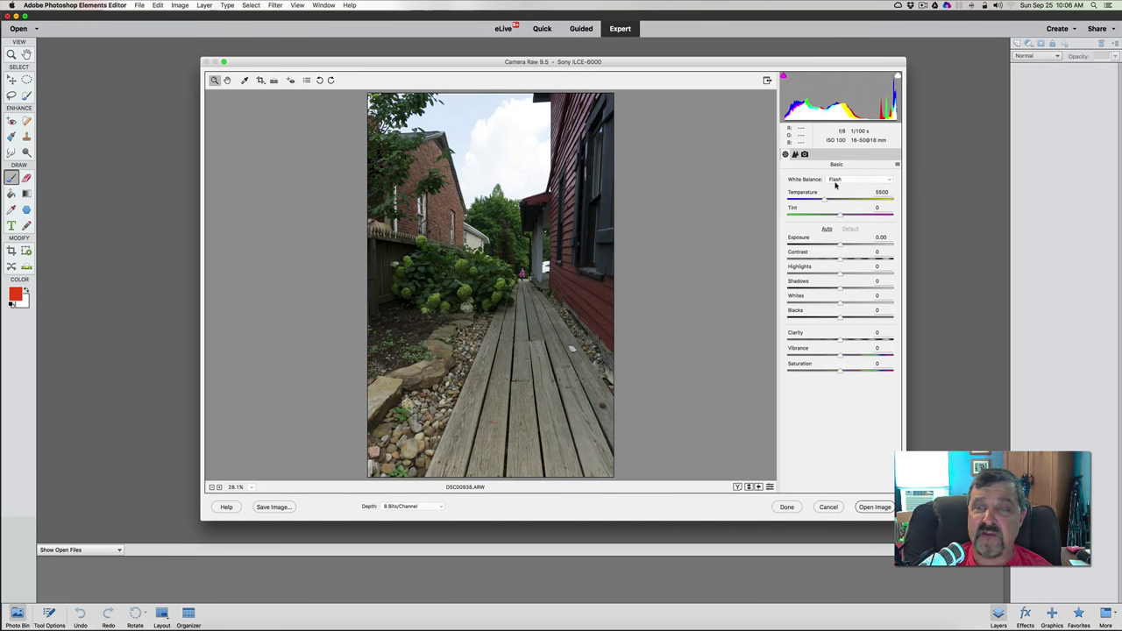
Set the photo's white balance to Daylight and its exposure to -0.30
left_click(836, 181)
left_click(839, 155)
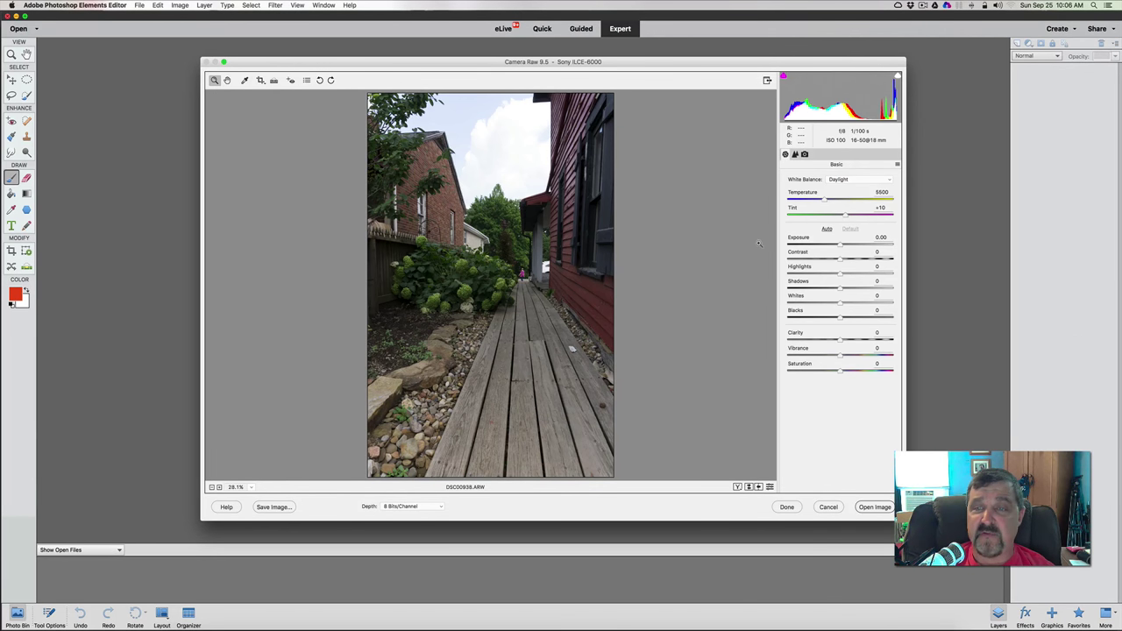
mouse_move(837, 244)
left_mouse_down()
mouse_move(820, 244)
mouse_move(855, 243)
left_mouse_up()
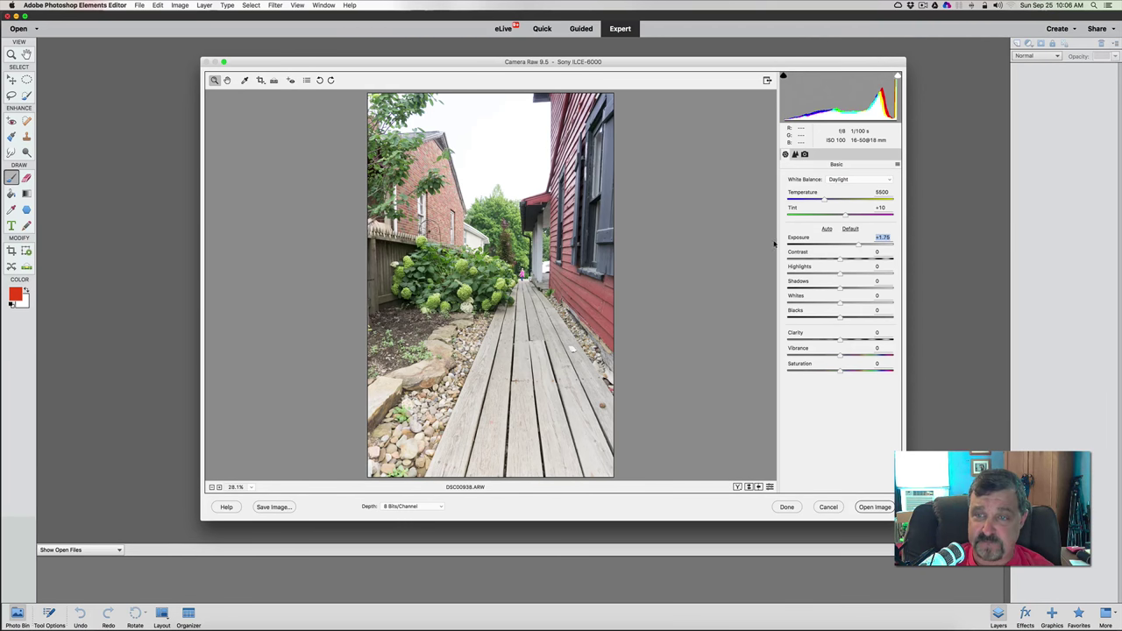
left_click(488, 151)
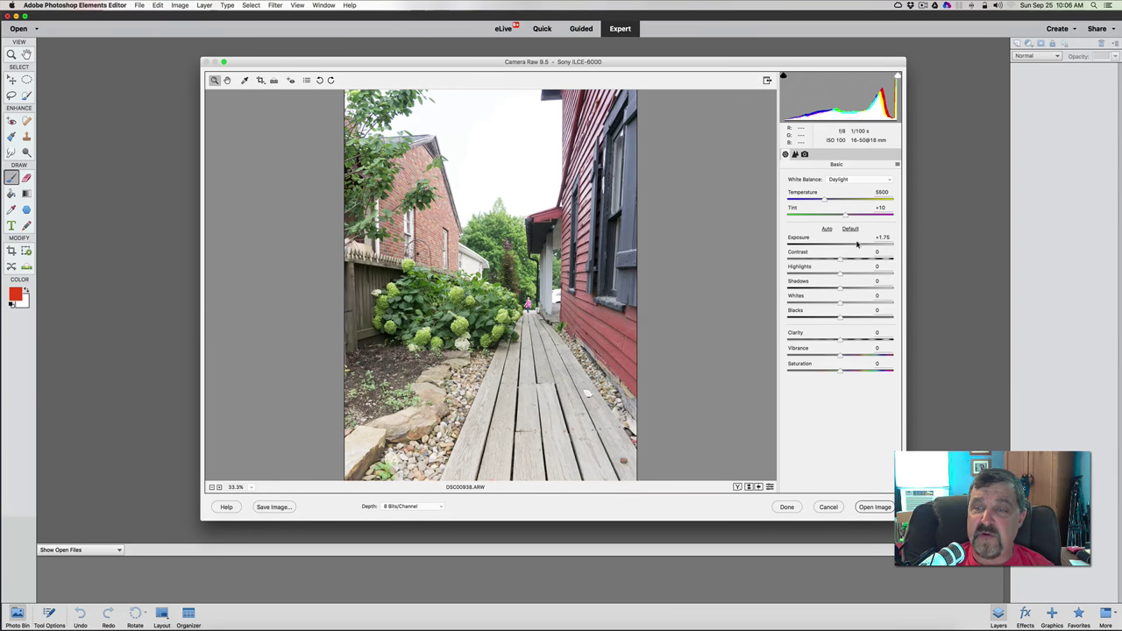
left_click_drag(857, 244, 835, 246)
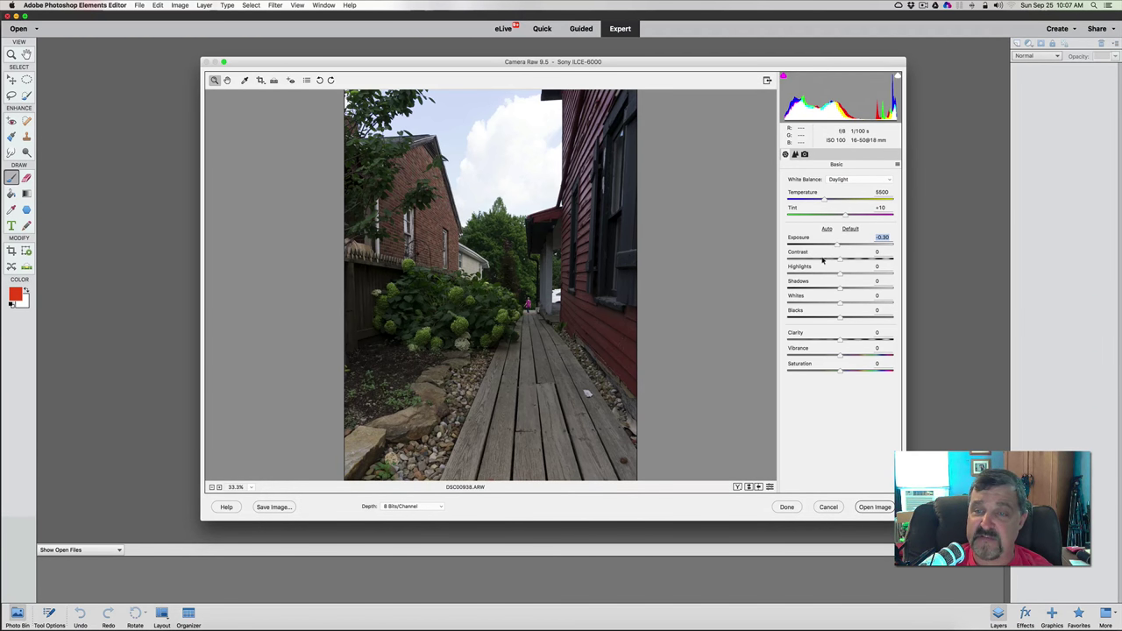
Keep the contrast at 0 and reduce the highlights to -71 to bring out the clouds
mouse_move(837, 259)
left_mouse_down()
mouse_move(872, 257)
mouse_move(802, 257)
mouse_move(837, 259)
left_mouse_up()
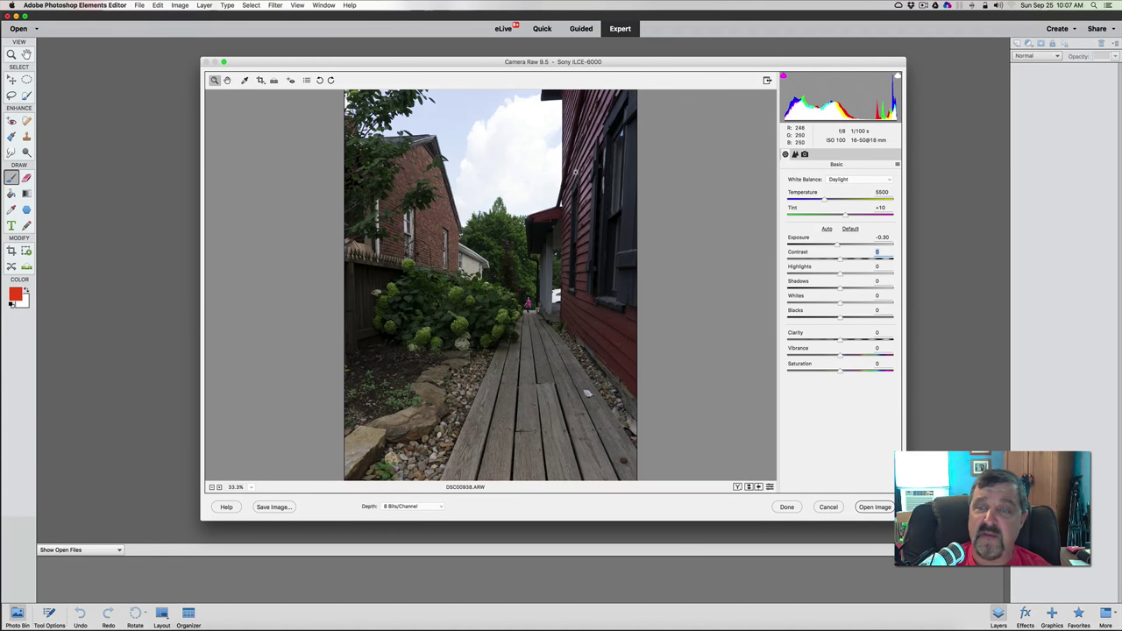
left_click_drag(839, 273, 814, 273)
left_click_drag(800, 272, 826, 271)
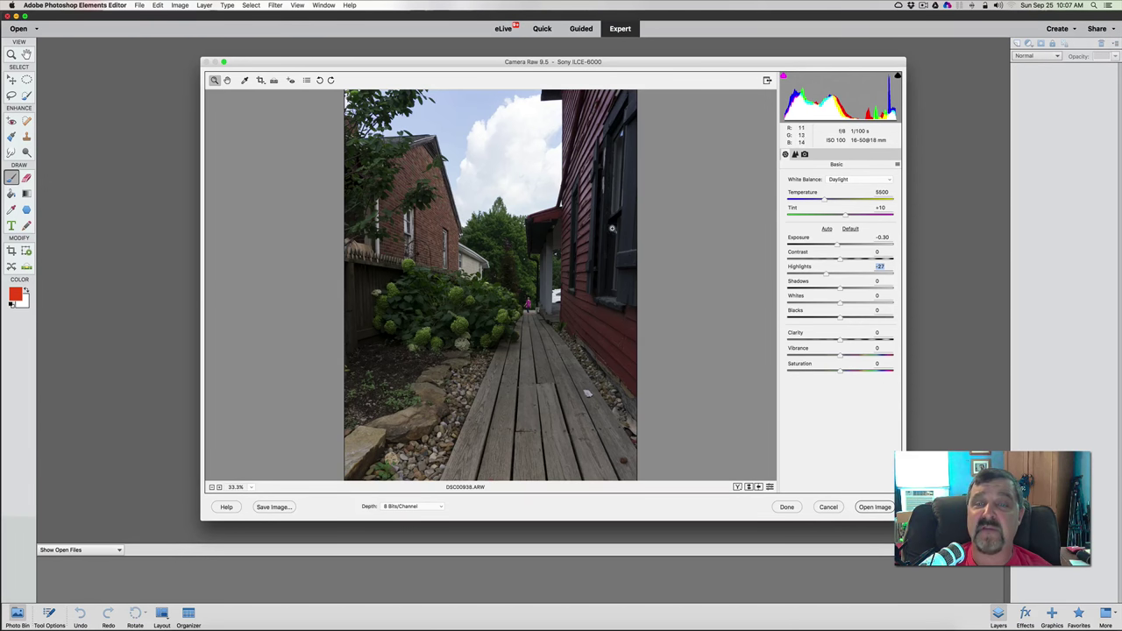
left_click_drag(822, 273, 796, 272)
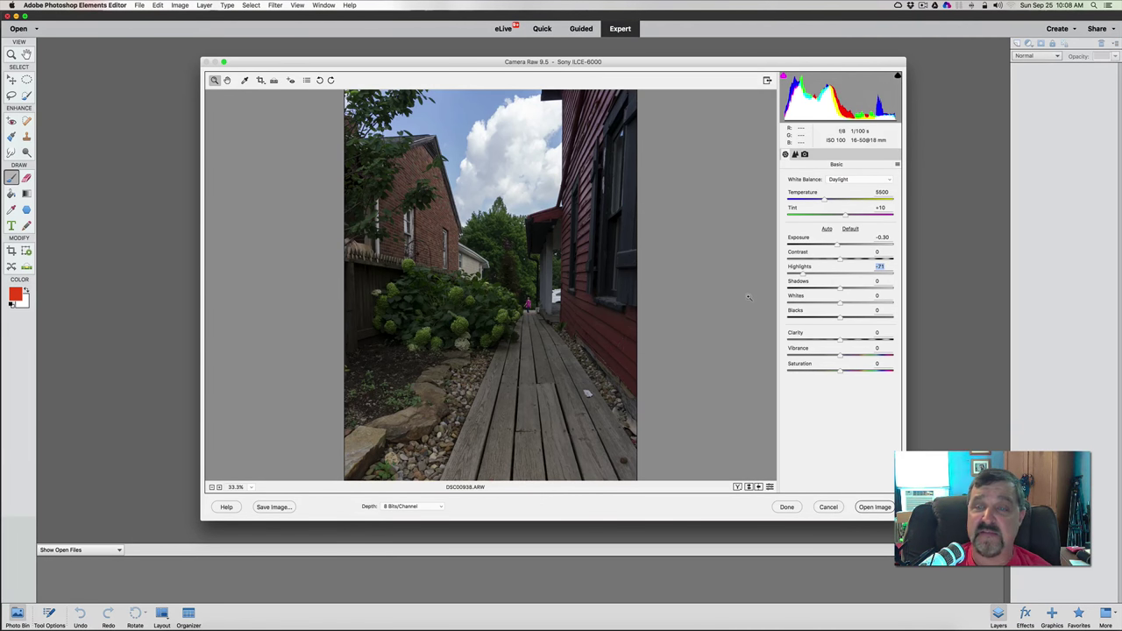
Adjust the tonal range with shadows at +15, whites at -3 and blacks at +3
mouse_move(836, 288)
left_mouse_down()
mouse_move(851, 287)
mouse_move(807, 302)
mouse_move(863, 302)
mouse_move(836, 301)
left_mouse_up()
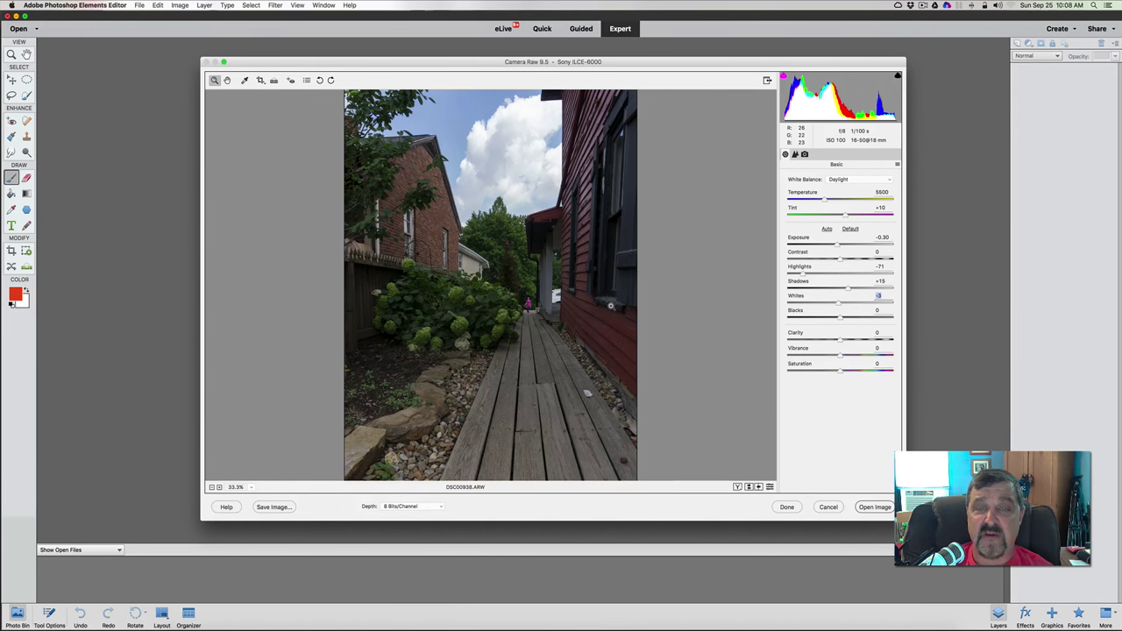
left_click_drag(838, 318, 892, 318)
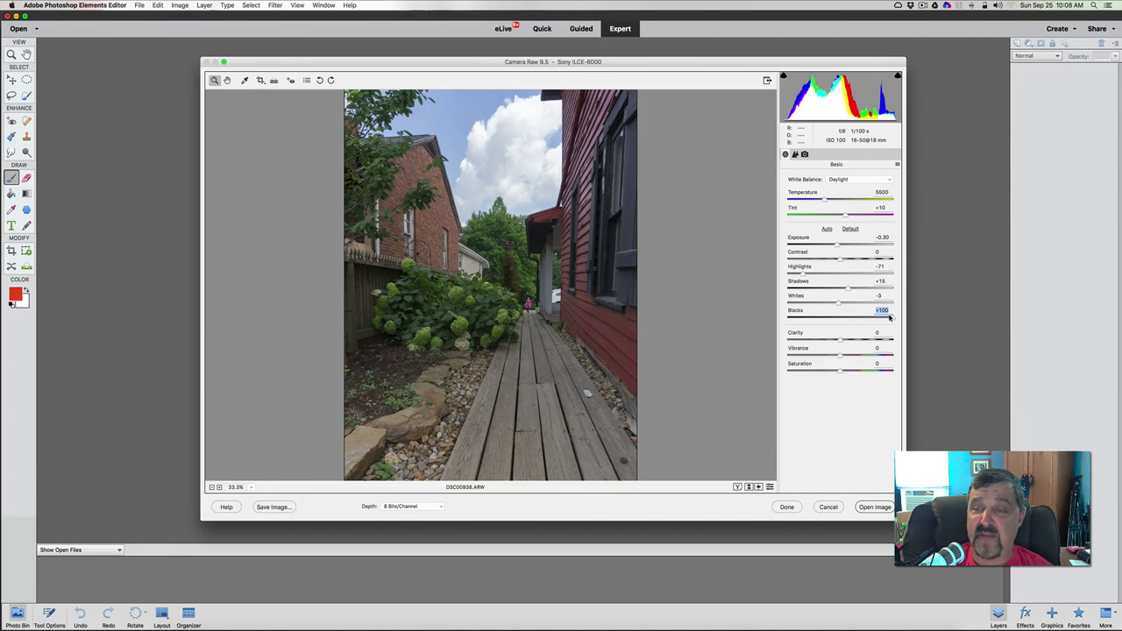
left_click_drag(889, 317, 837, 321)
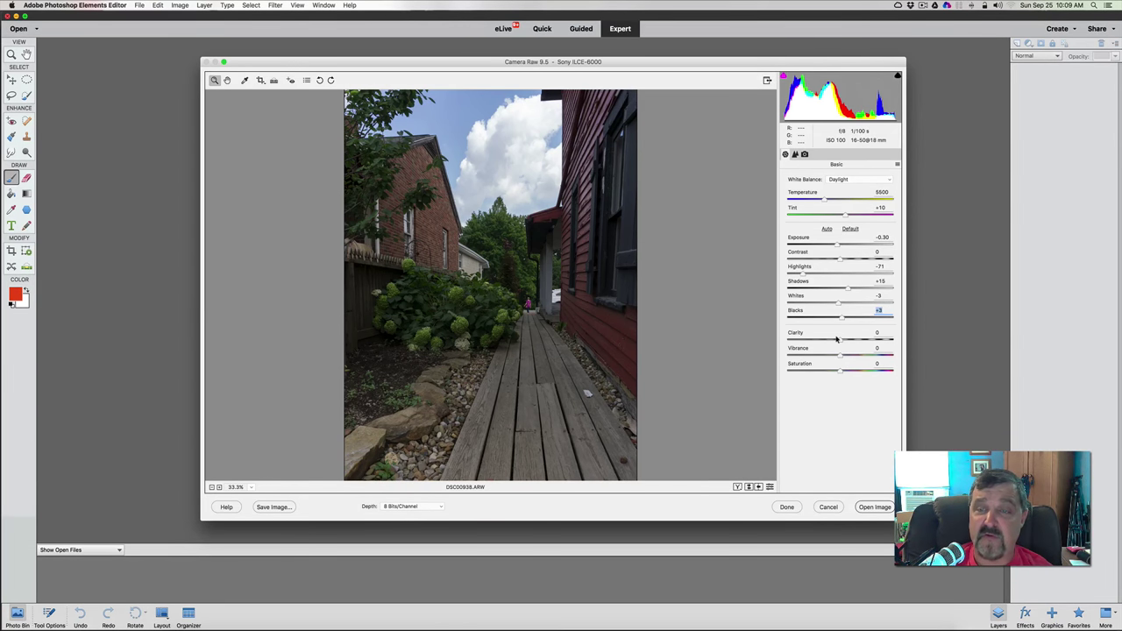
Set the photo's clarity to -20, vibrance to +6 and saturation to +5
mouse_move(836, 340)
left_mouse_down()
mouse_move(818, 339)
mouse_move(879, 338)
mouse_move(826, 337)
left_mouse_up()
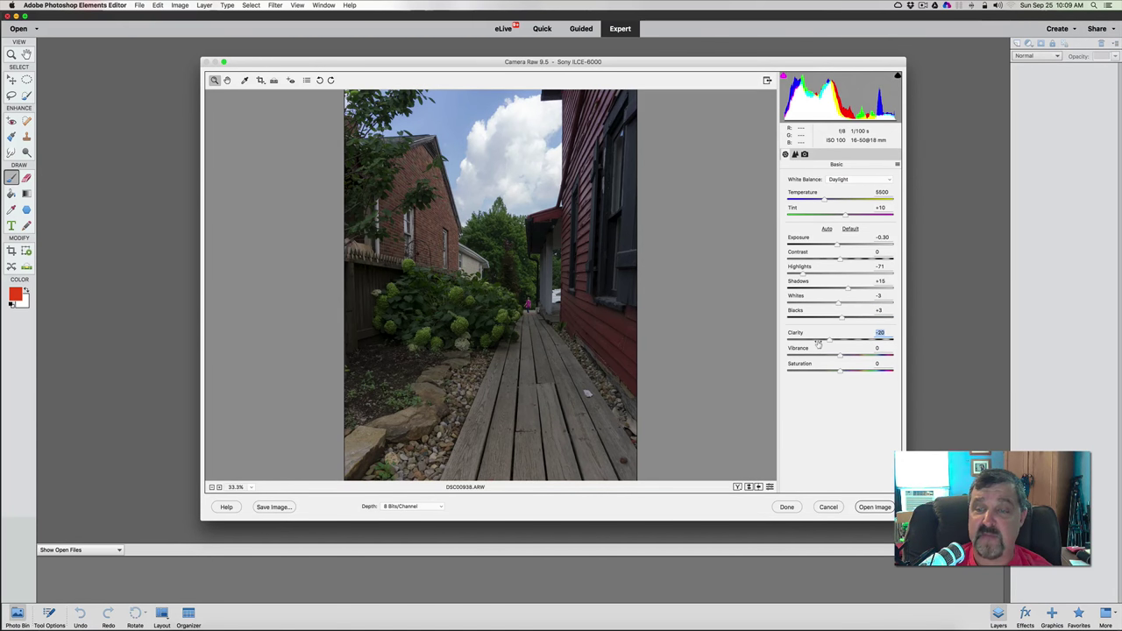
left_click(841, 354)
left_click_drag(852, 354, 892, 352)
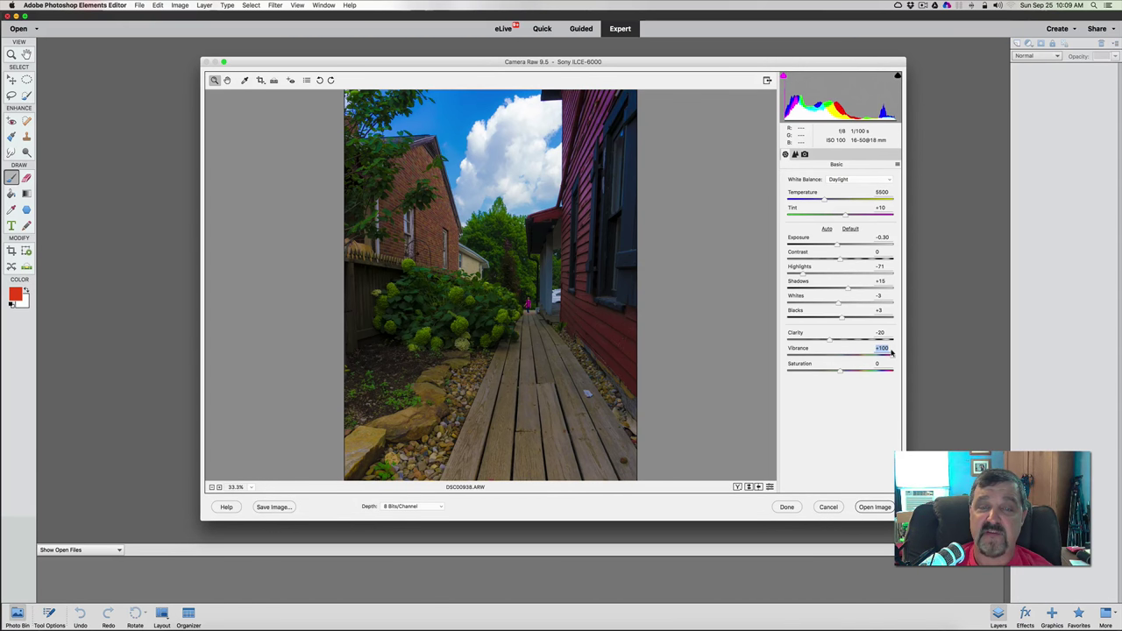
left_click_drag(890, 353, 840, 353)
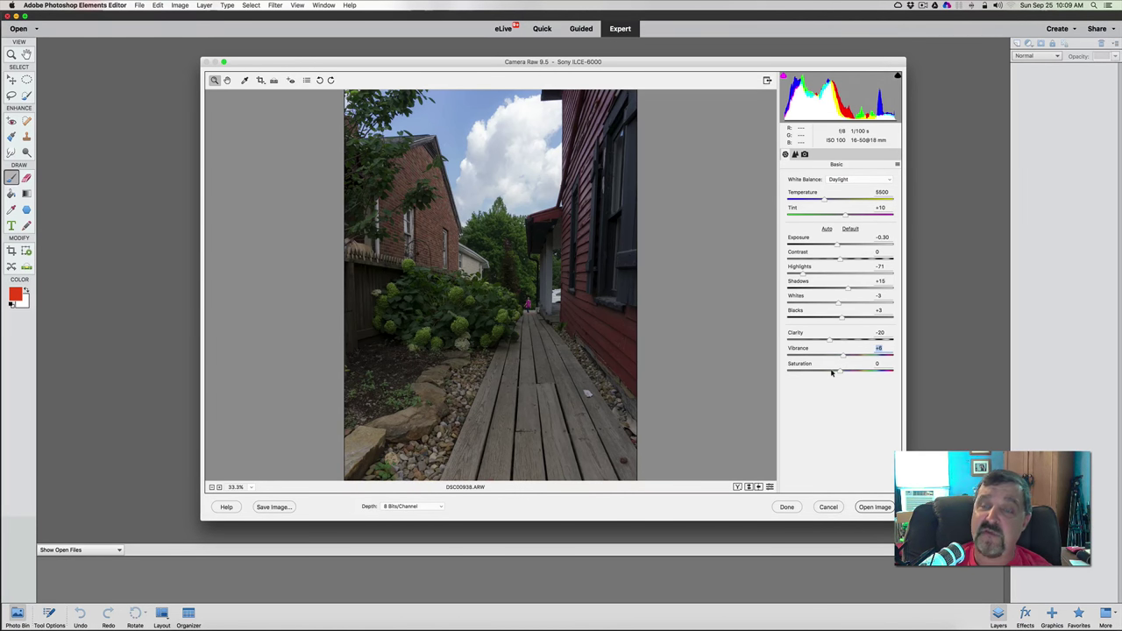
left_click_drag(835, 372, 892, 370)
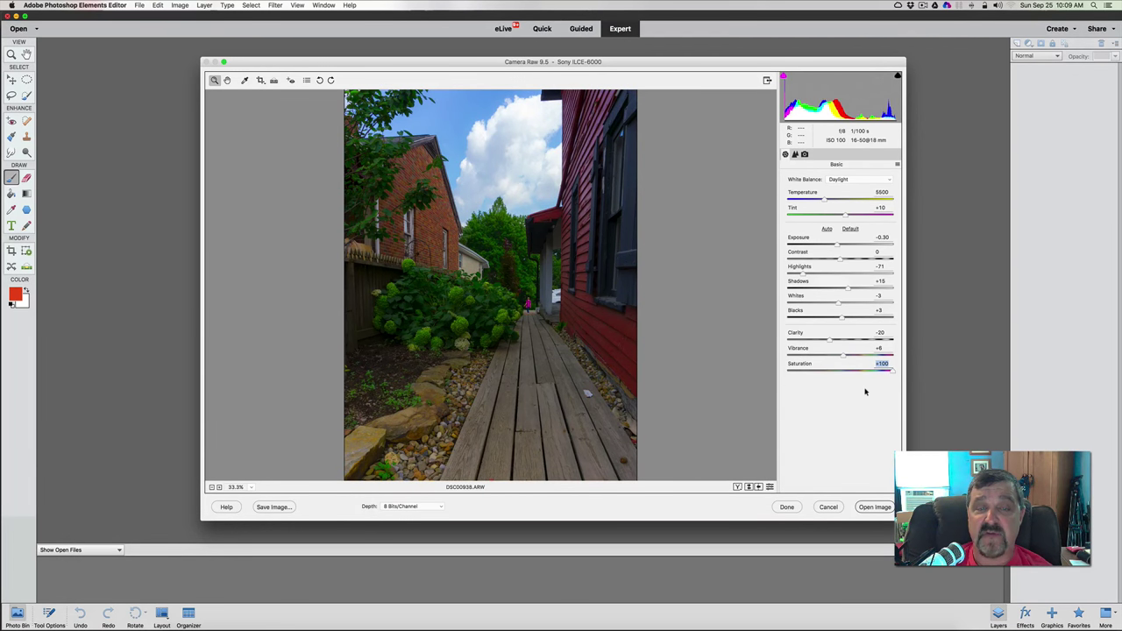
left_click_drag(891, 370, 839, 370)
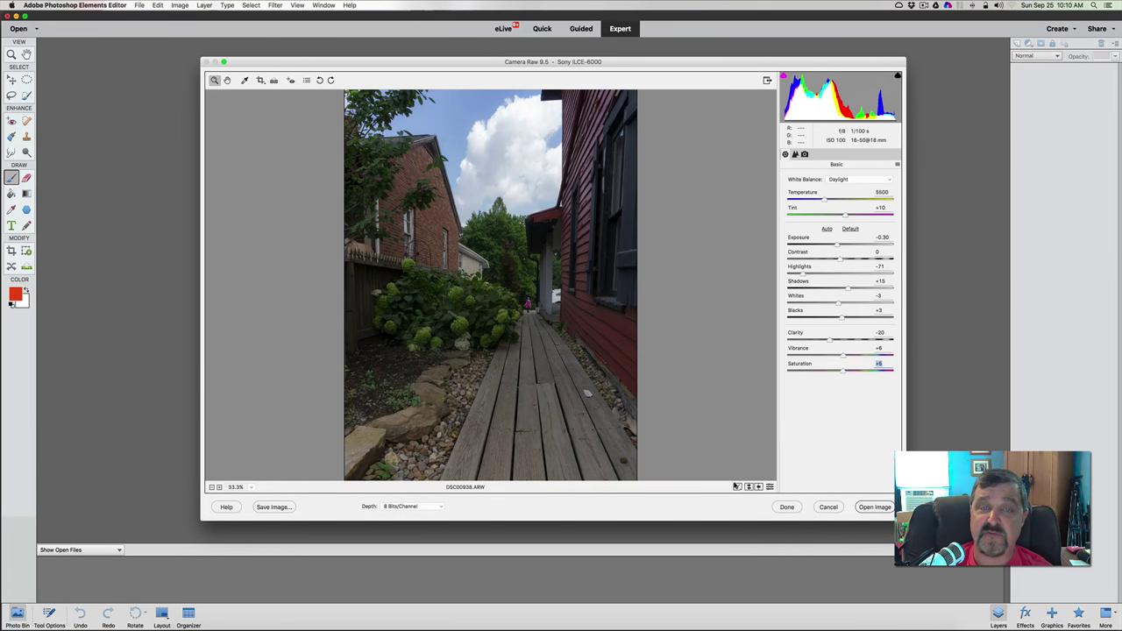
Compare the original and adjusted photo by cycling through the side-by-side, split and stacked before/after views
left_click(736, 487)
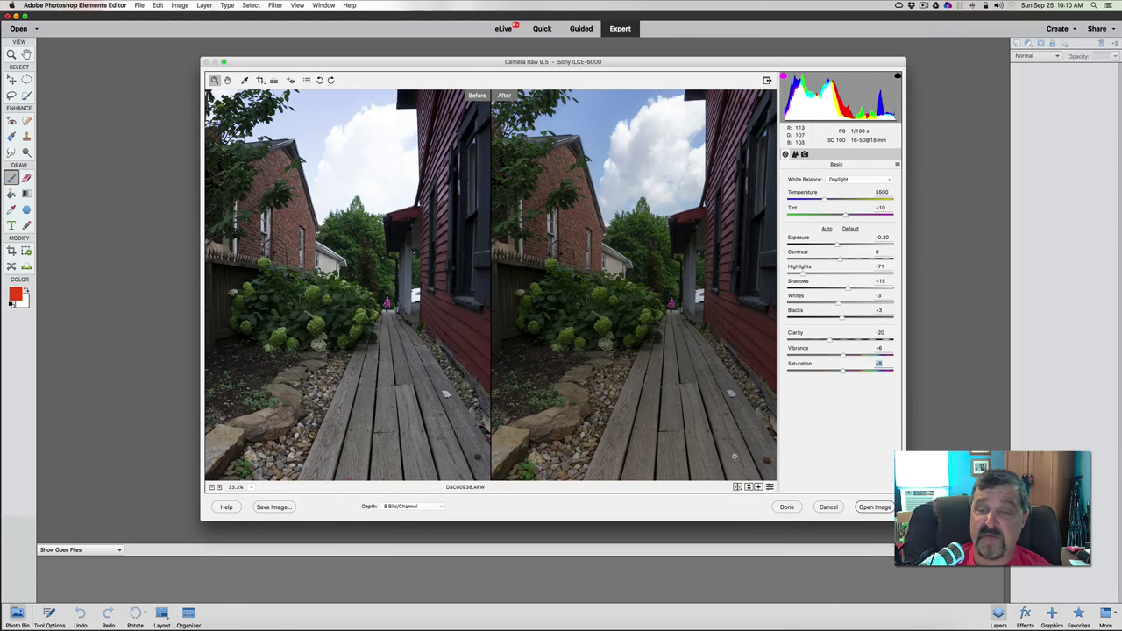
left_click(736, 486)
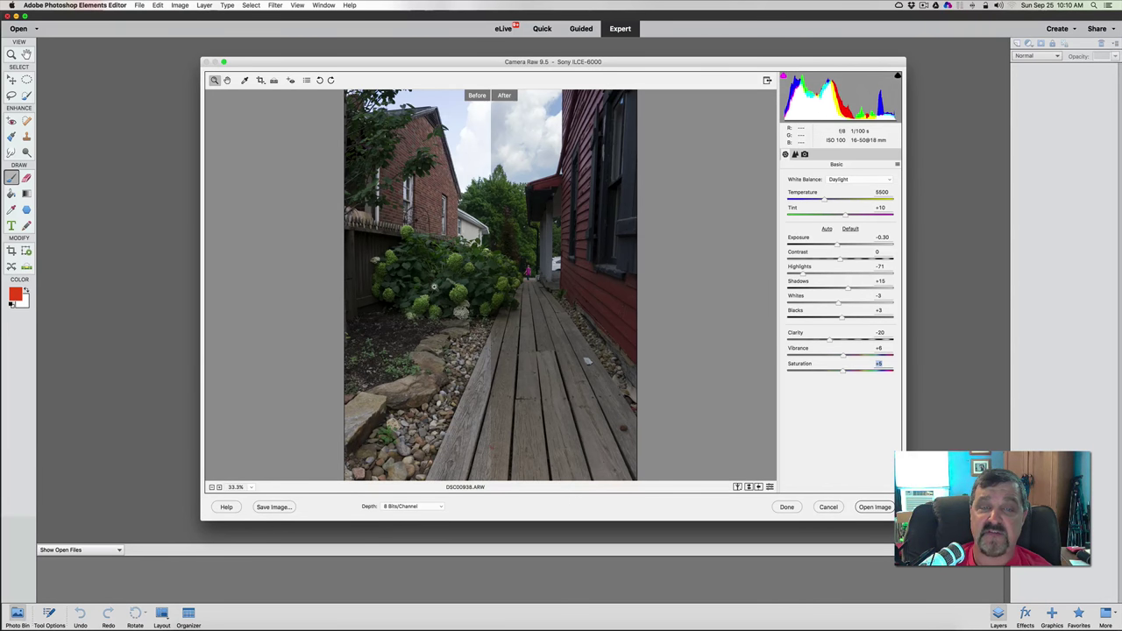
left_click(737, 487)
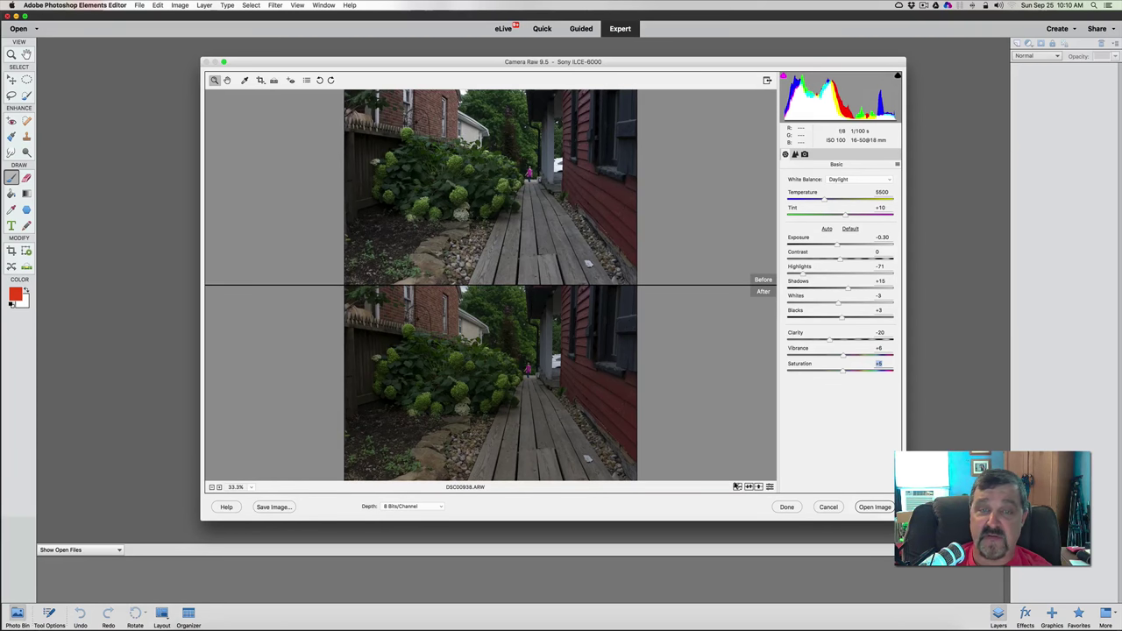
left_click(737, 487)
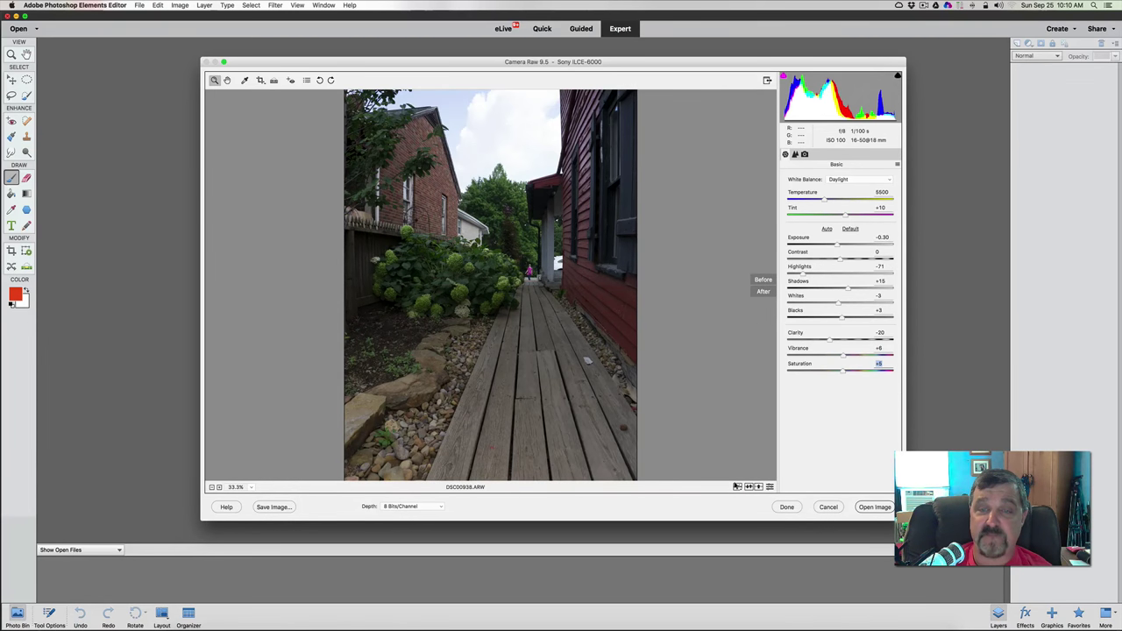
Open the adjusted photo in the editor and duplicate its background layer, hiding the original underneath
left_click(738, 487)
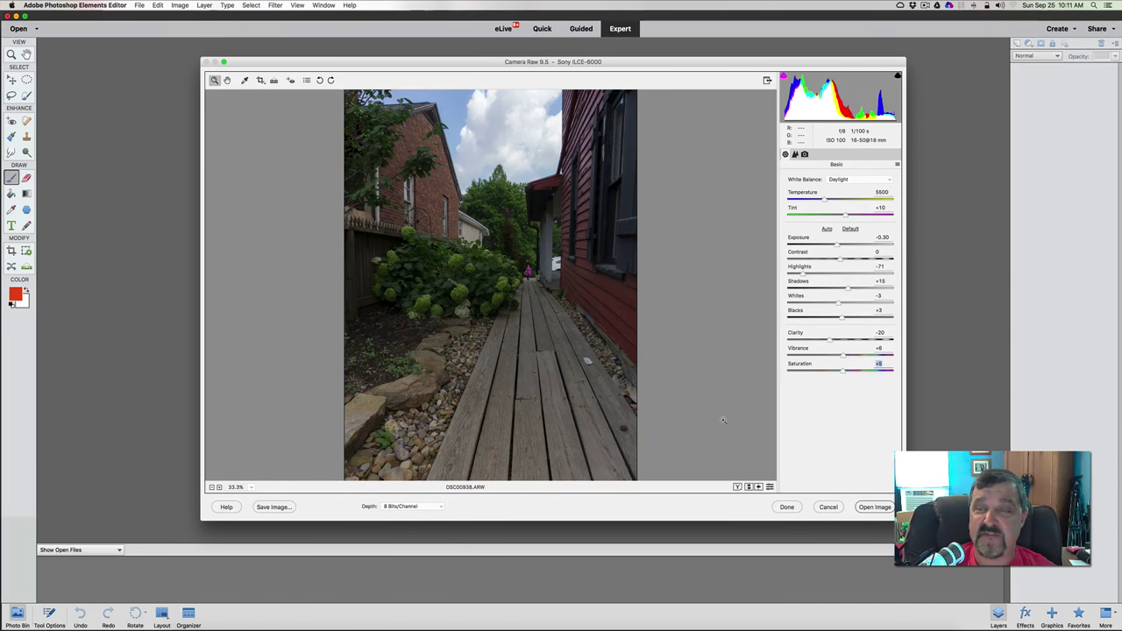
left_click(867, 506)
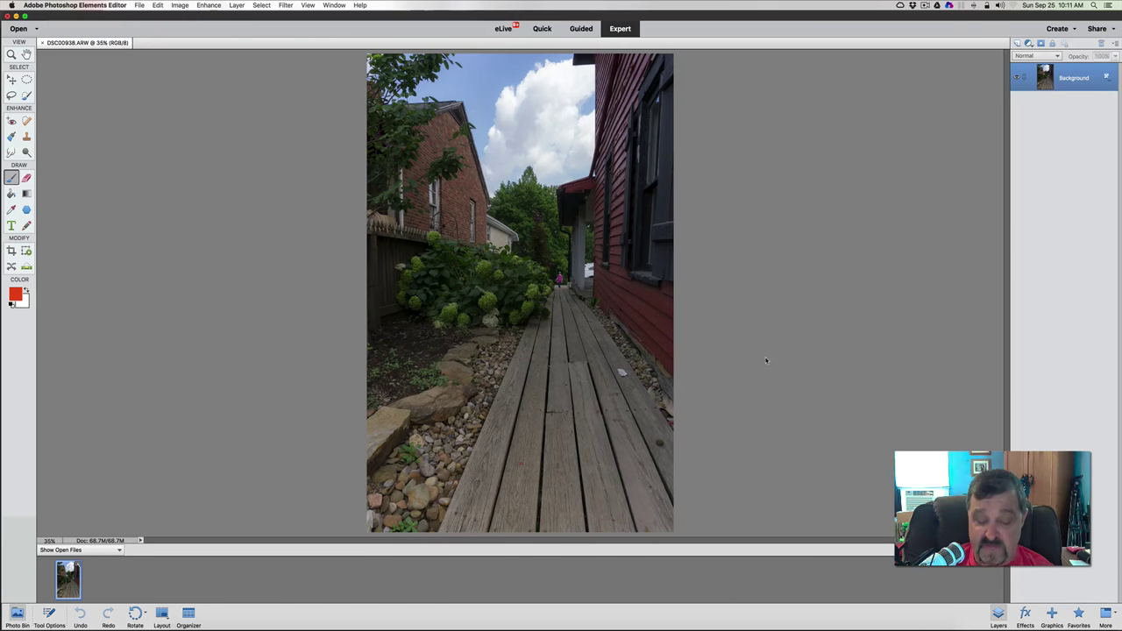
key("super+j")
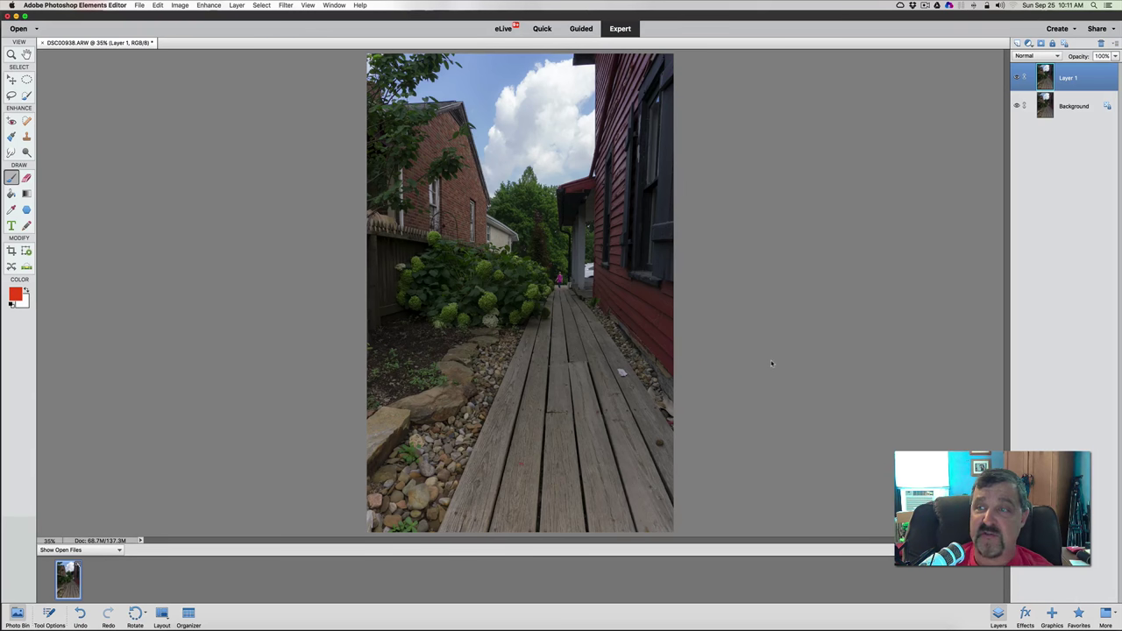
left_click(1017, 106)
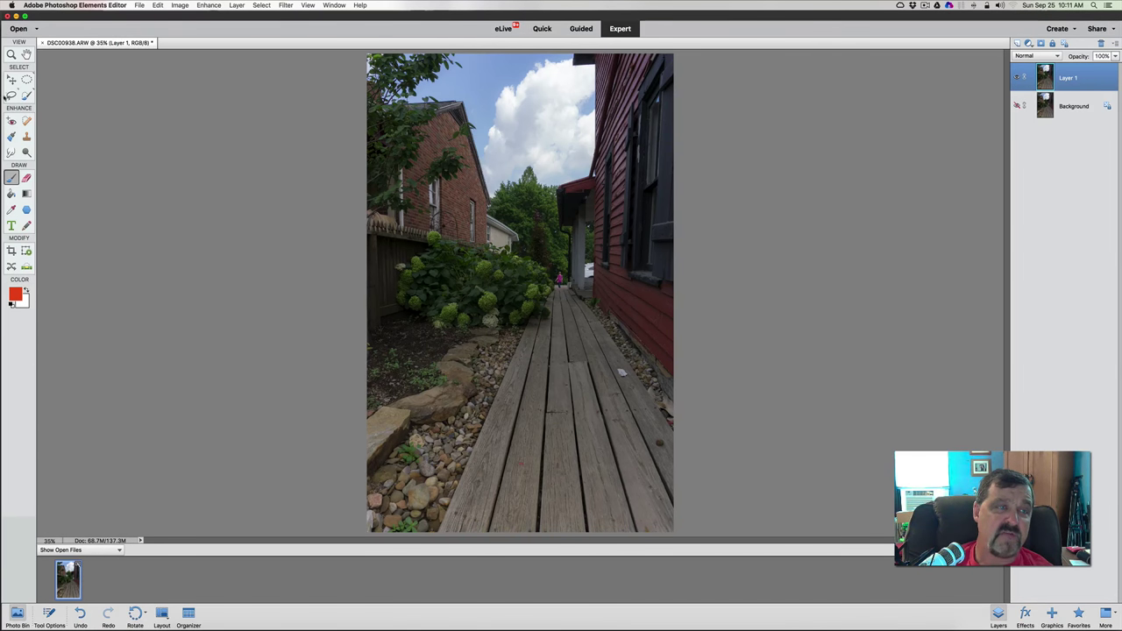
Lasso the sky and distant trees between the houses, and ready the Selection Brush in Add mode
left_click(11, 96)
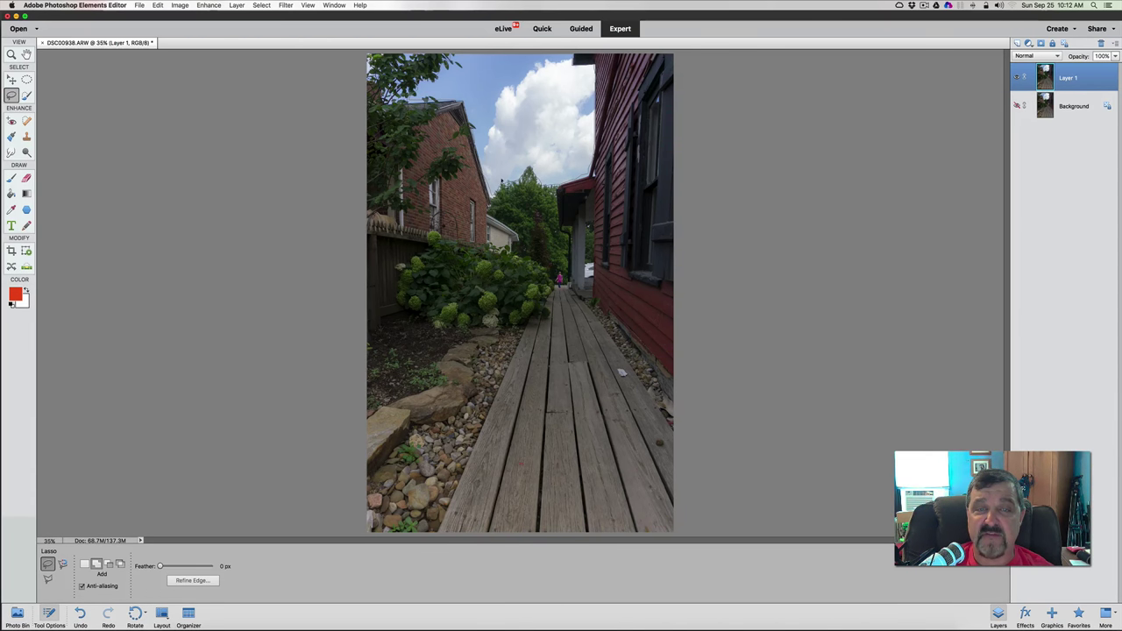
left_click_drag(494, 189, 491, 194)
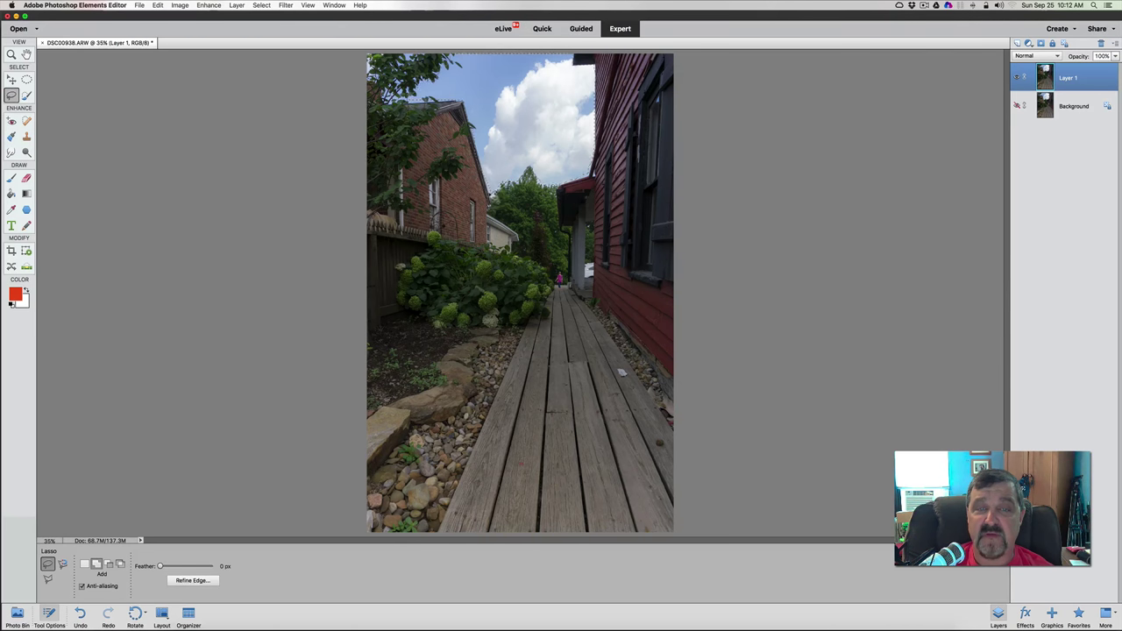
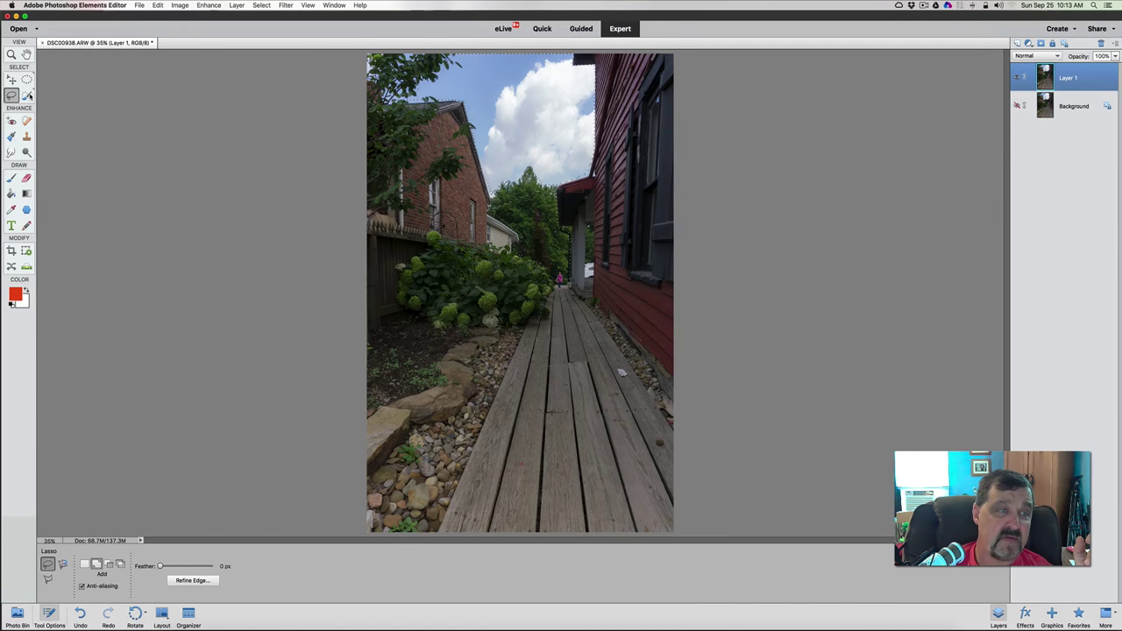
left_click(27, 94)
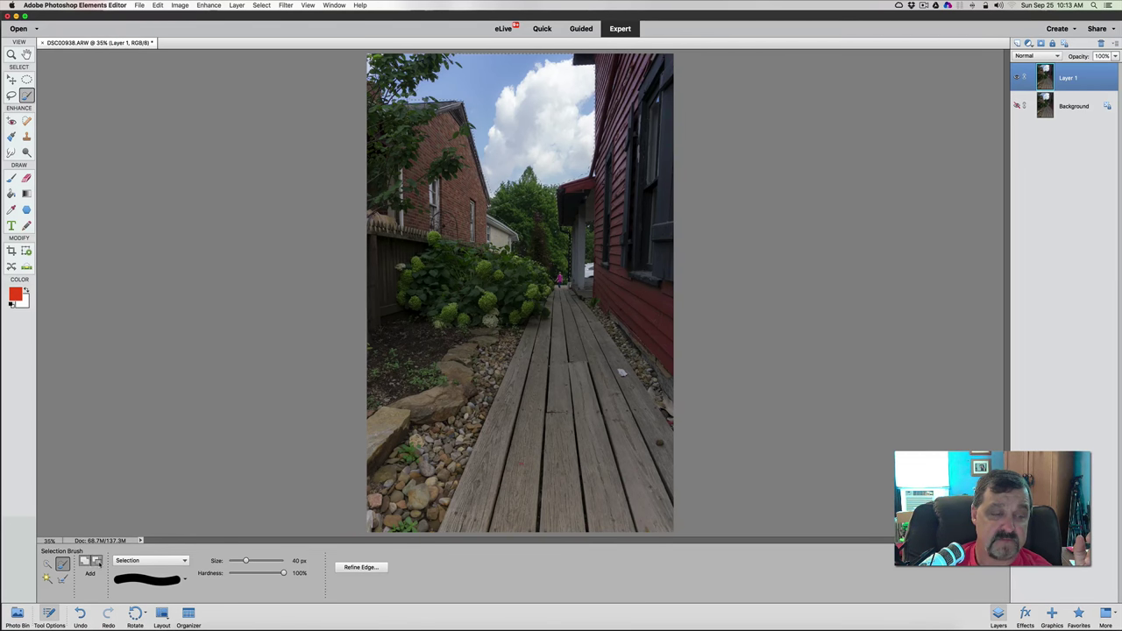
key("alt")
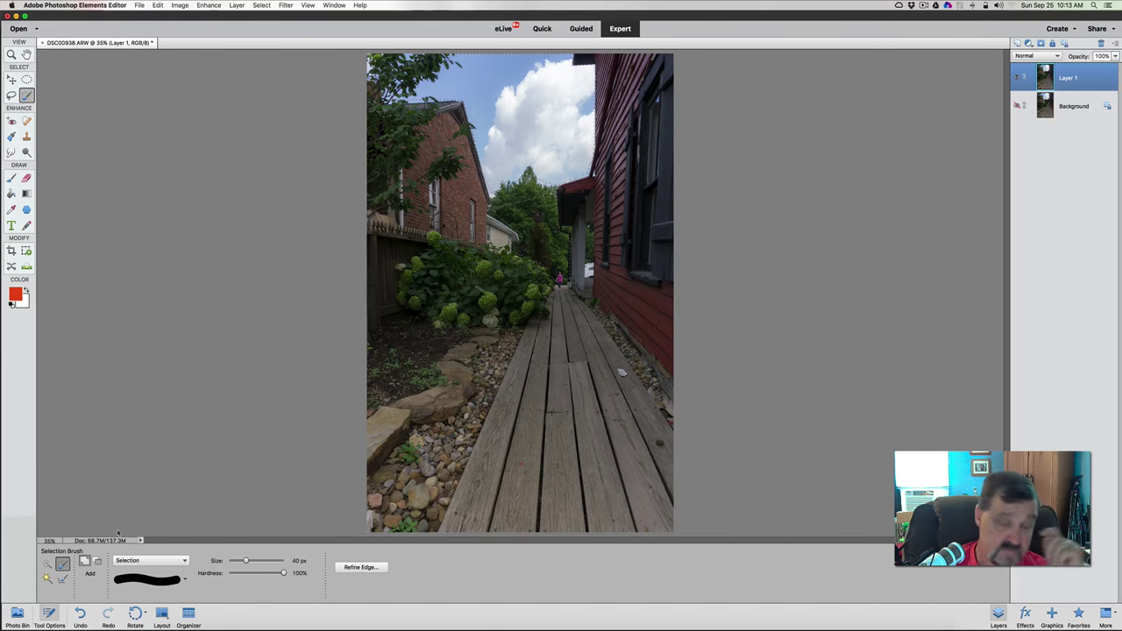
left_click(84, 562)
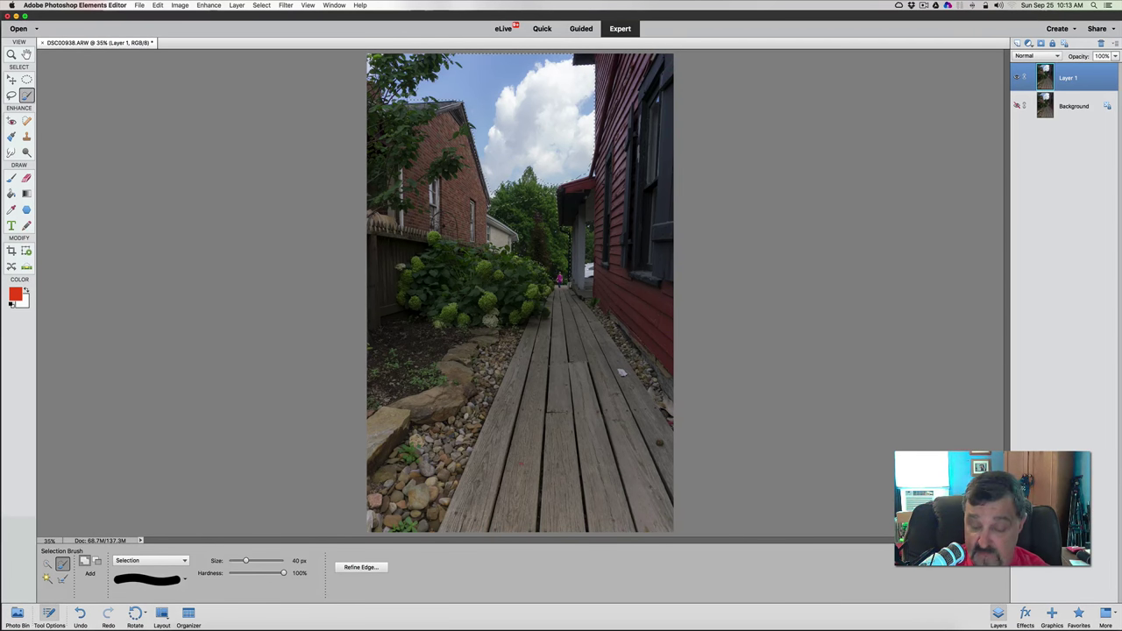
Enlarge the Selection Brush to 150 px and copy the selected sky and trees to a new layer
key("bracketright")
key("bracketright")
key("bracketright")
key("bracketright")
key("bracketright")
key("bracketright")
key("bracketright")
key("bracketright")
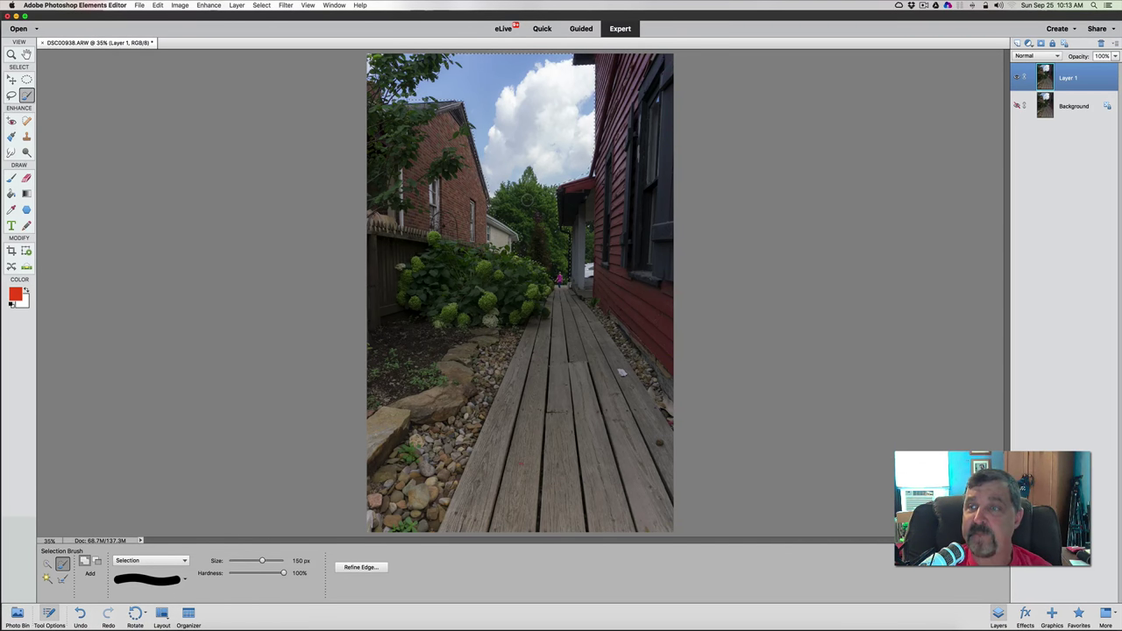
key("super+j")
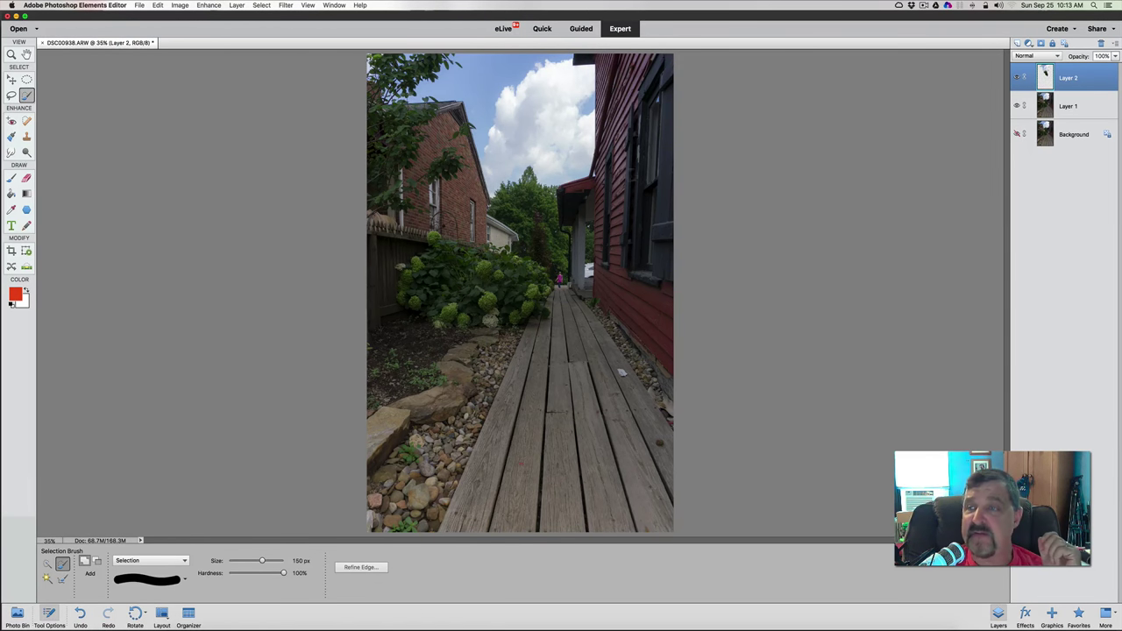
Load the outline of the sky and trees layer, apply a 10-pixel Gaussian Blur within it, and deselect
left_click(1044, 72, "super")
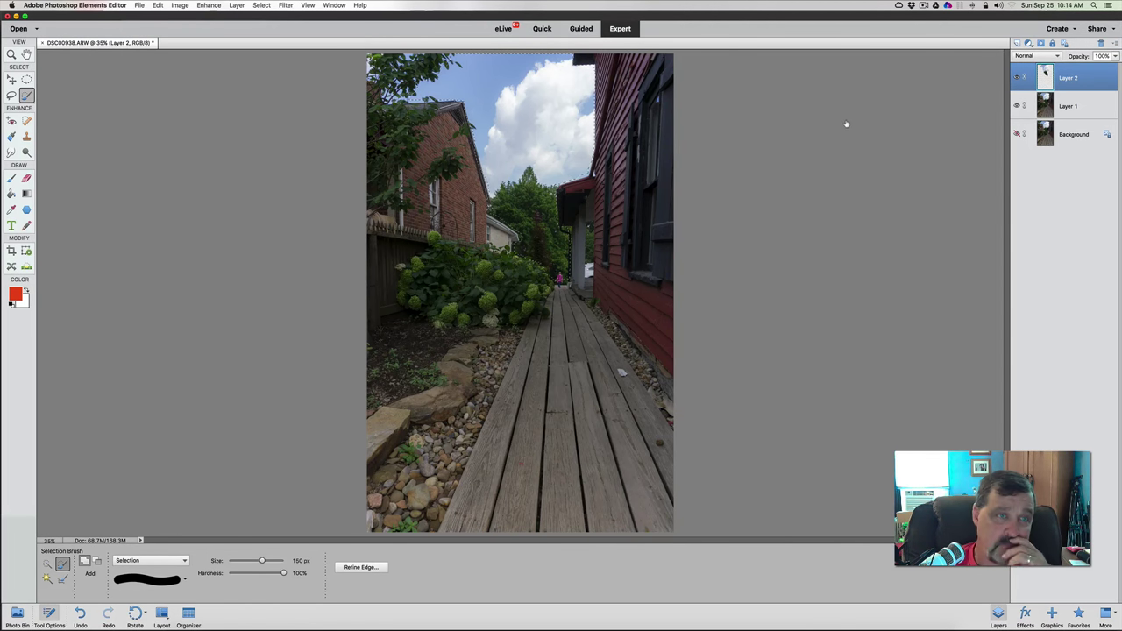
left_click(284, 5)
mouse_move(288, 83)
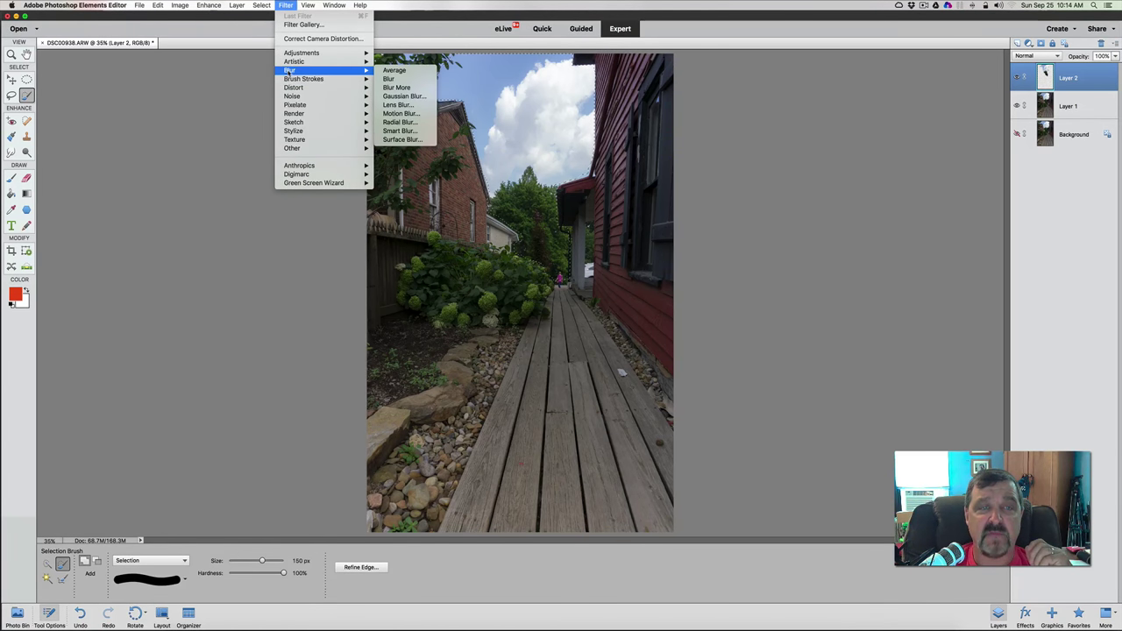
left_click(391, 97)
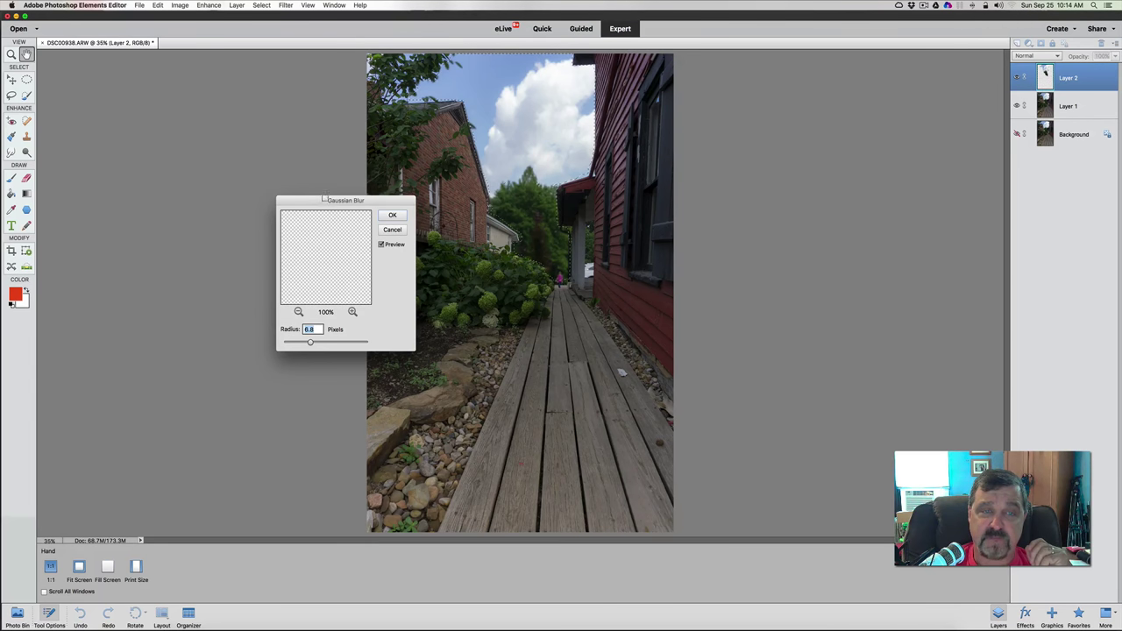
left_click_drag(324, 200, 250, 109)
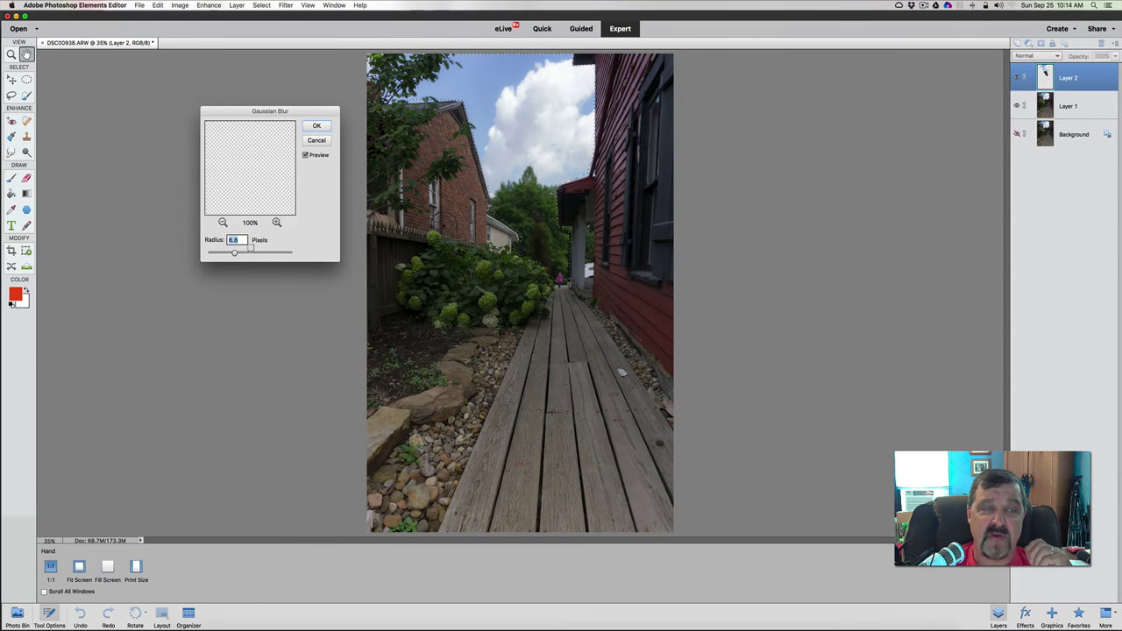
left_click_drag(233, 253, 276, 255)
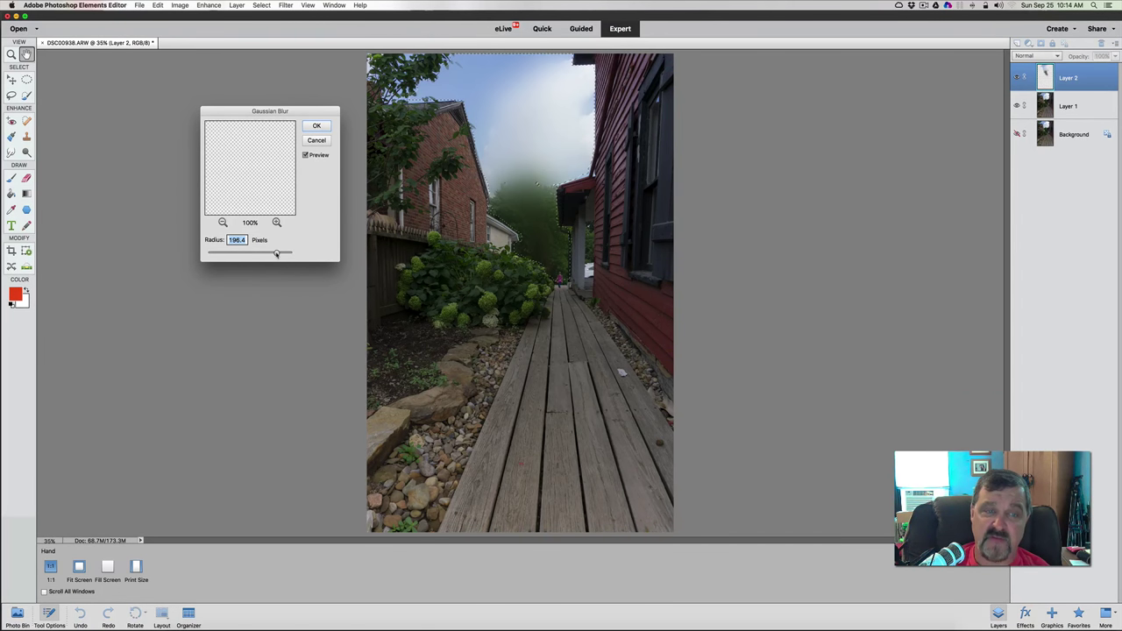
left_click_drag(276, 253, 241, 254)
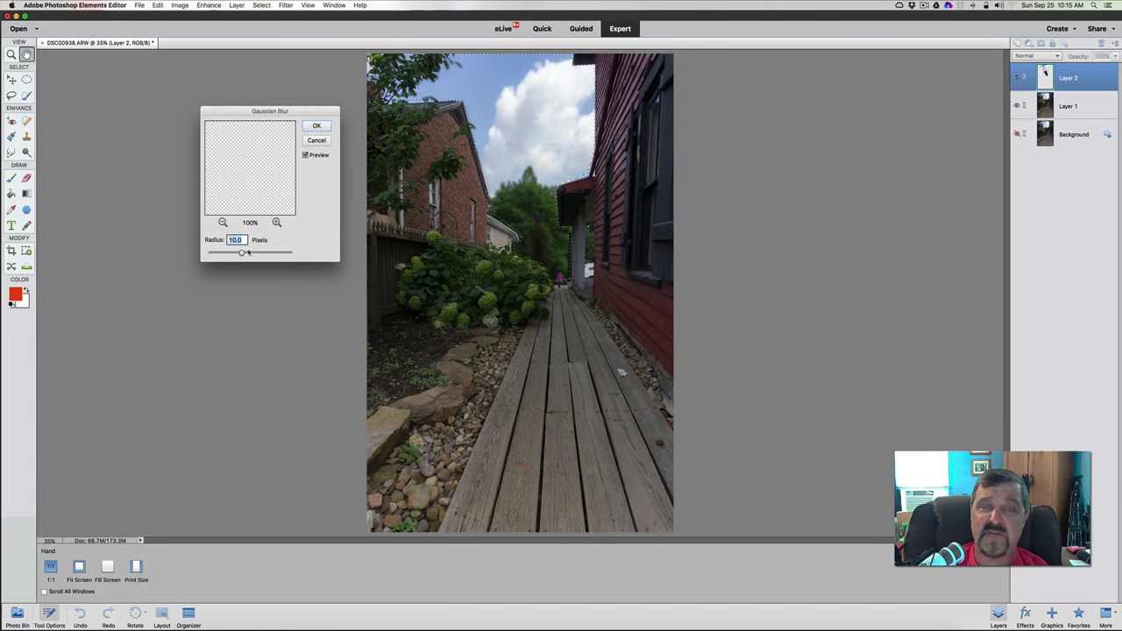
left_click(316, 128)
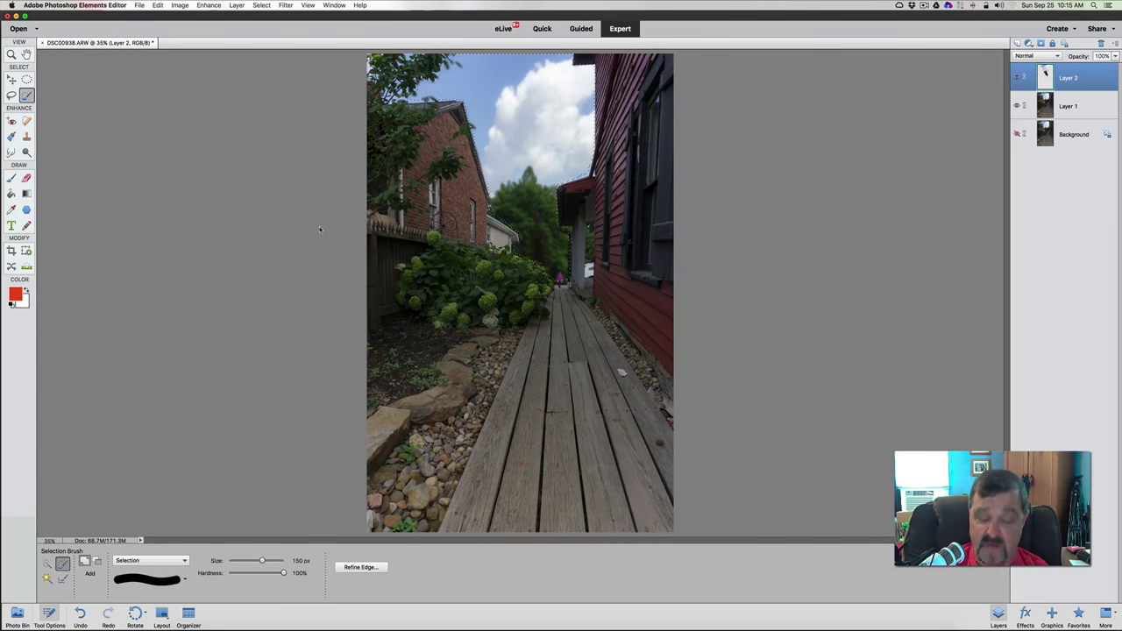
key("super+d")
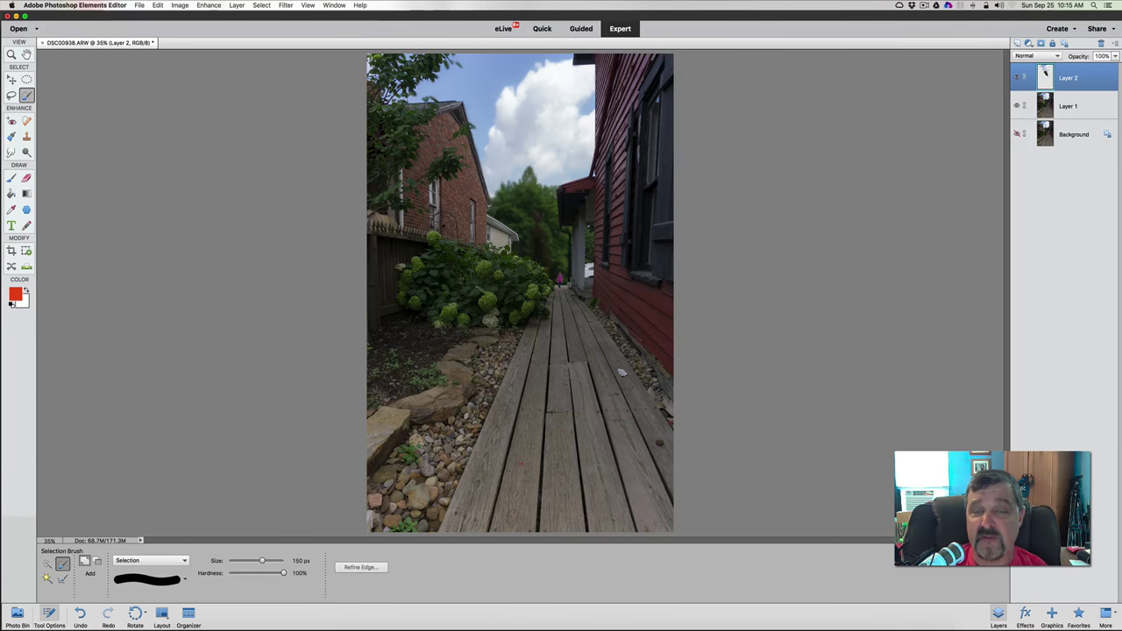
On Layer 1, try the Selection Brush's Mask mode, return it to Selection mode and select the wooden boardwalk
left_click(1044, 108)
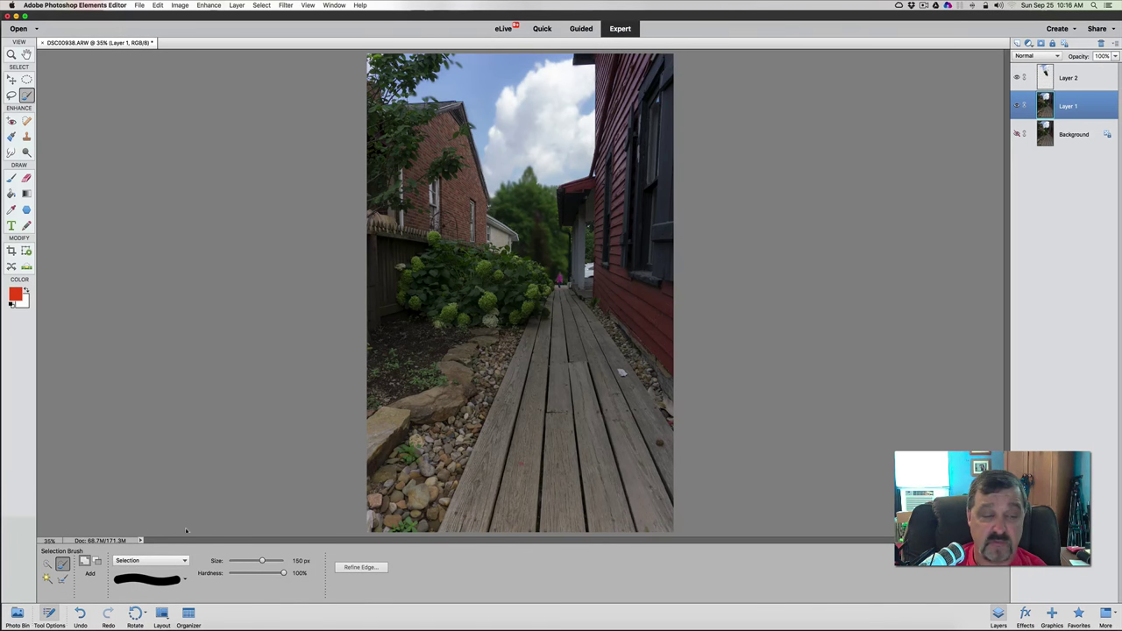
left_click(184, 561)
left_click(176, 571)
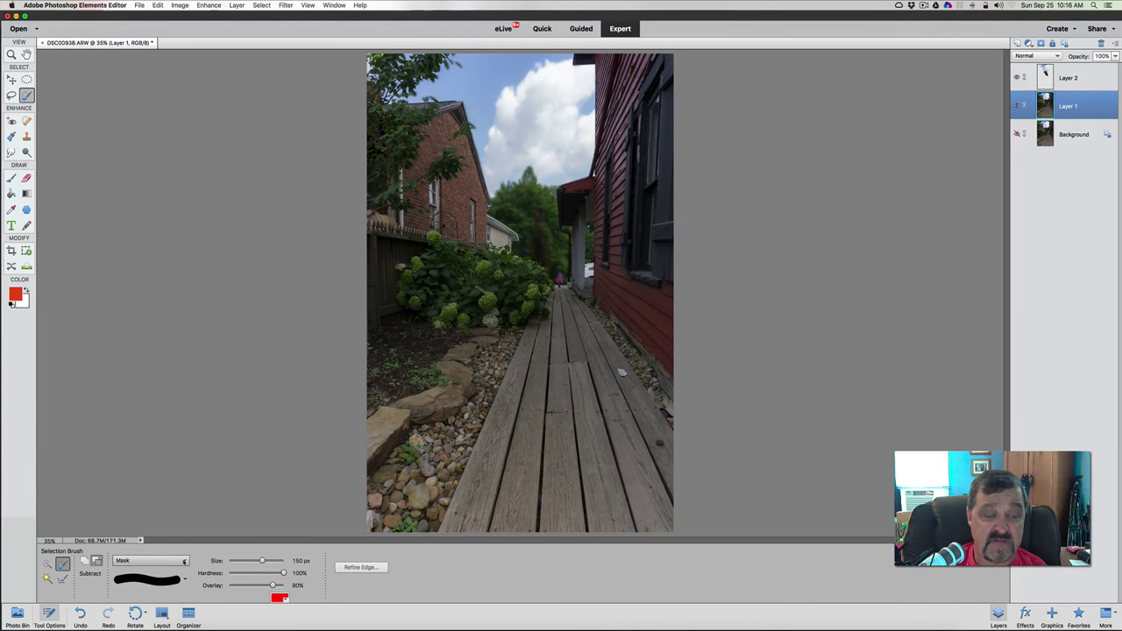
left_click(184, 561)
left_click(175, 556)
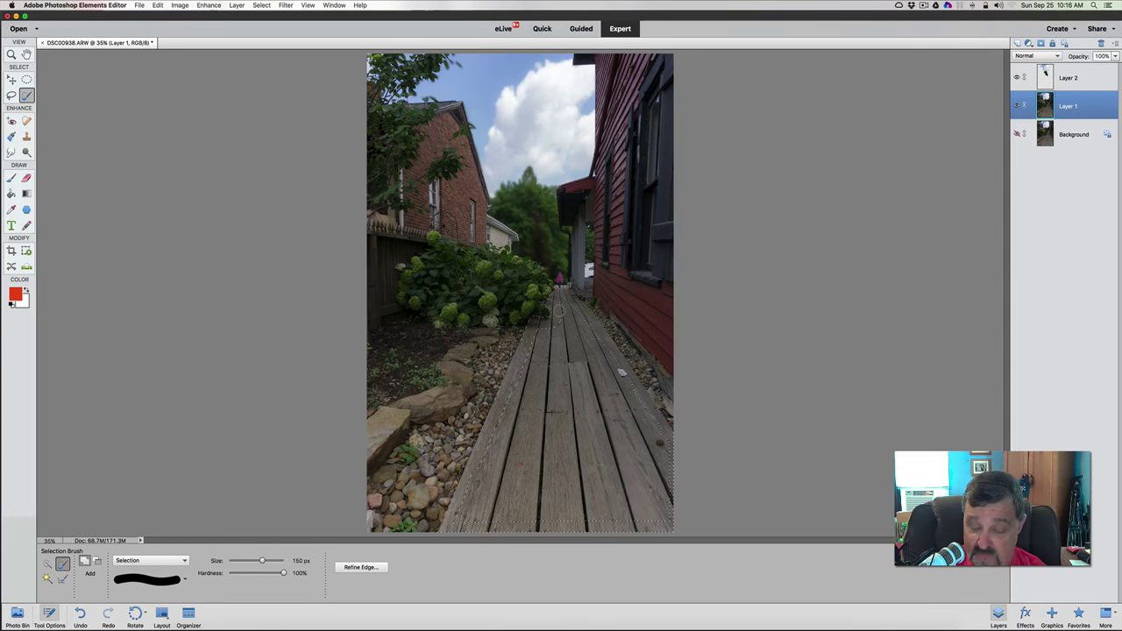
Set the Selection Brush size to 400 px over the boardwalk selection
key("bracketright")
key("bracketright")
key("bracketright")
key("bracketright")
key("bracketright")
key("bracketright")
key("bracketright")
key("bracketright")
key("bracketright")
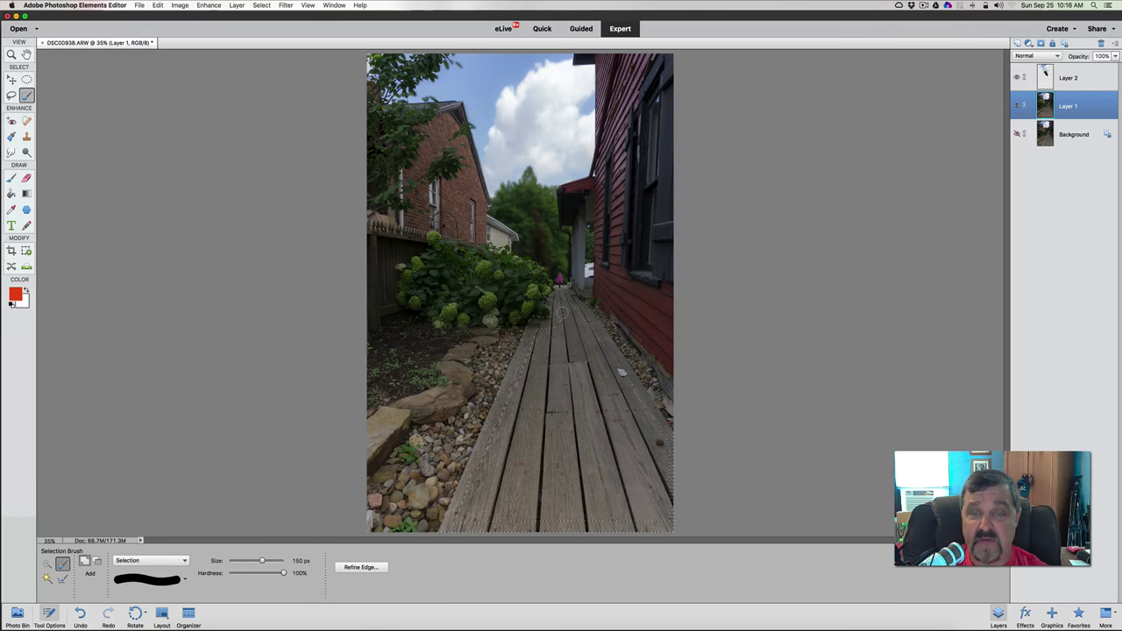
key("bracketleft")
key("bracketleft")
key("bracketleft")
key("bracketleft")
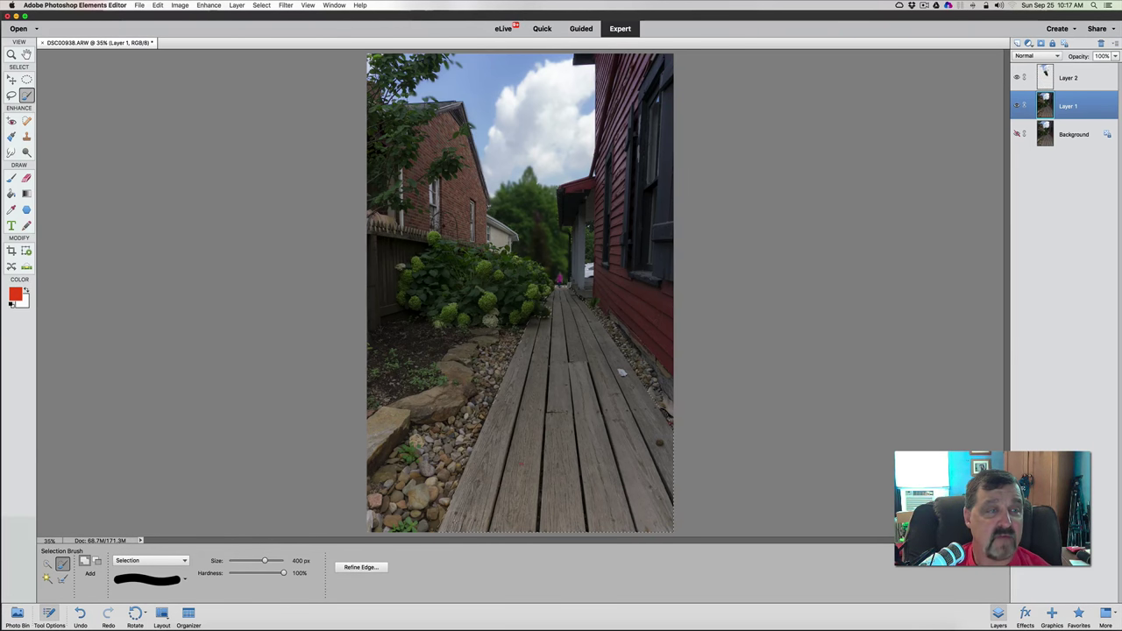
Remove the small white object from the boardwalk with a 200 px content-aware Spot Healing Brush
key("j")
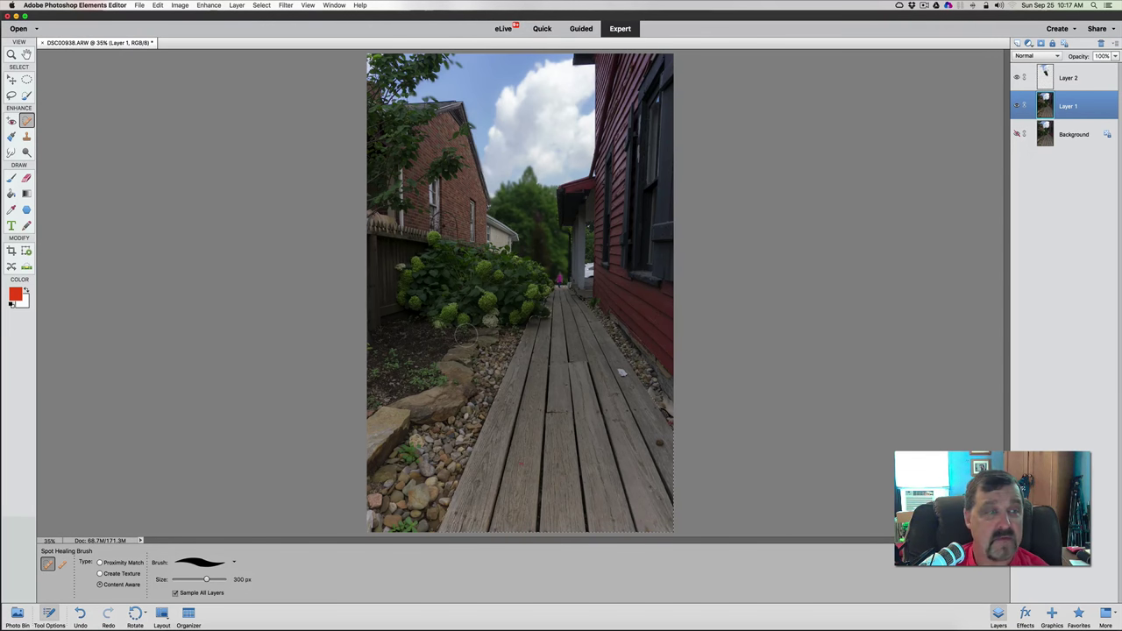
key("bracketleft")
key("bracketleft")
key("bracketleft")
key("bracketleft")
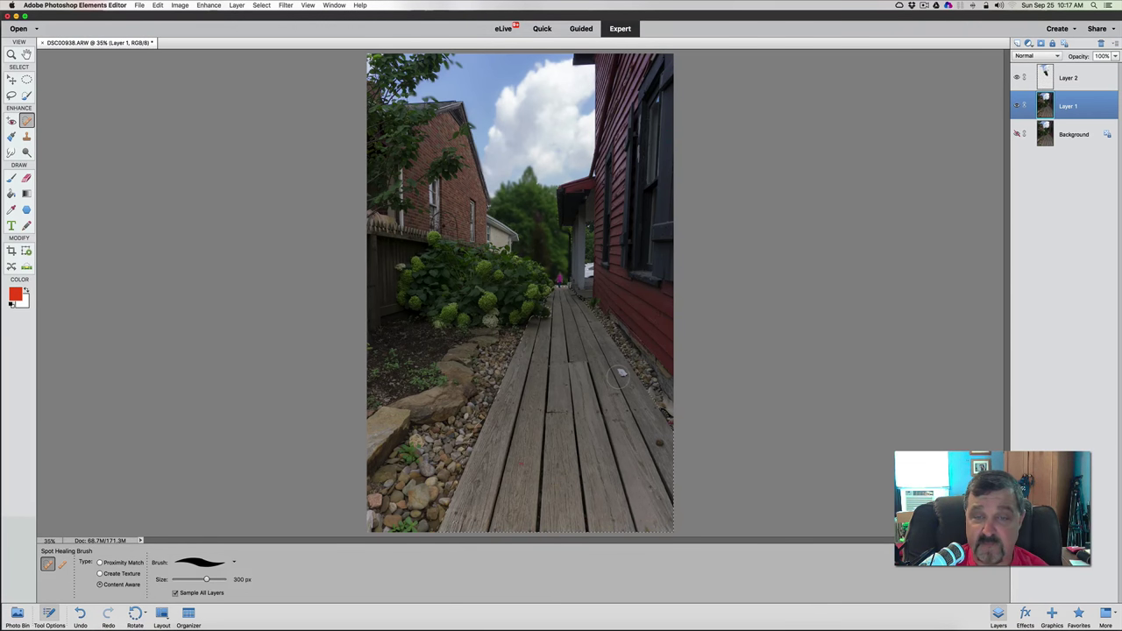
key("bracketleft")
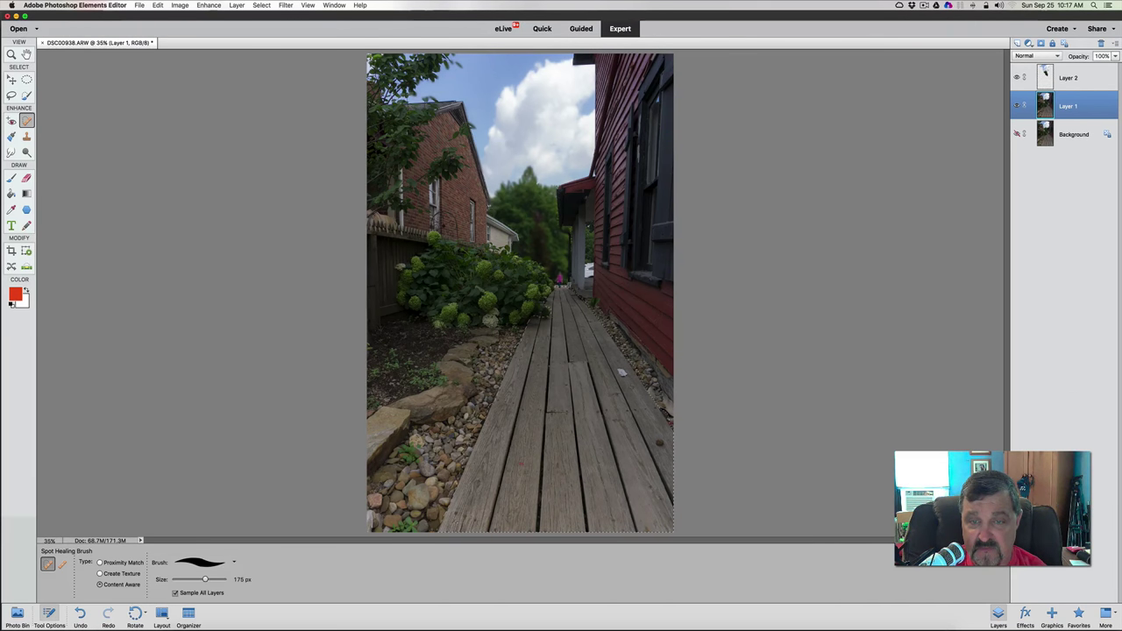
key("bracketright")
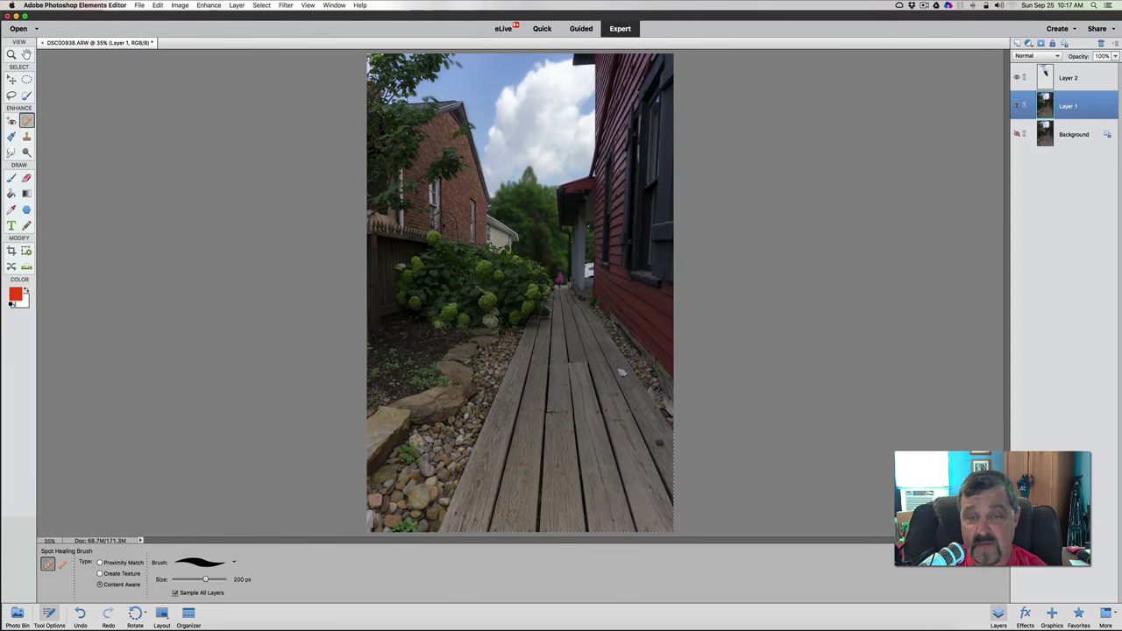
left_click(623, 373)
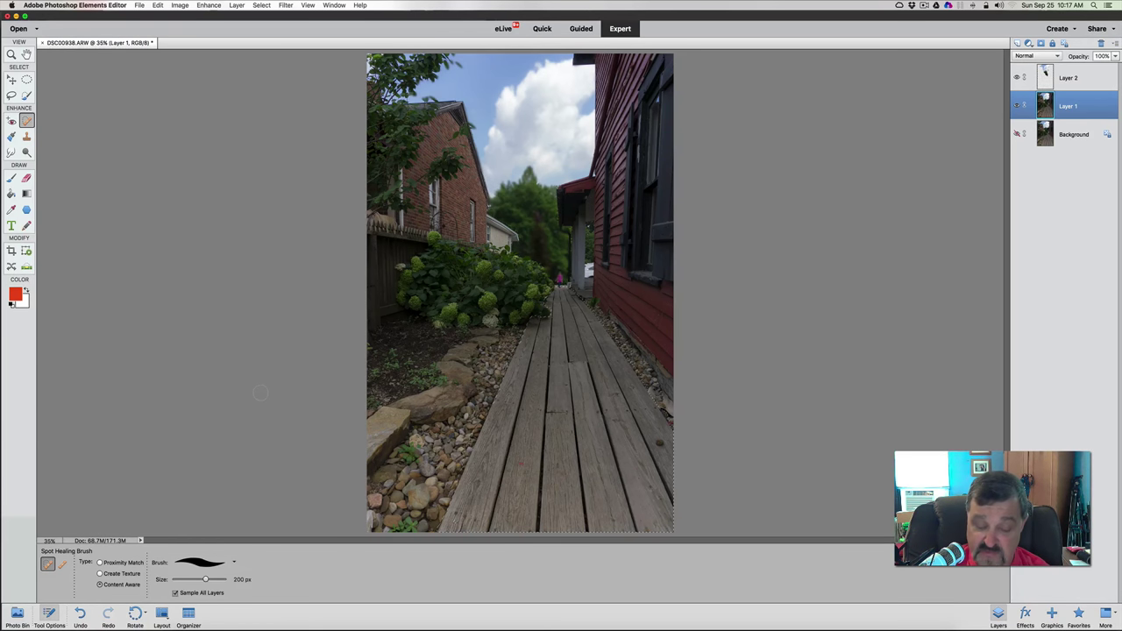
Copy the selected boardwalk to its own layer, check it with the other layers hidden, and reload its outline as a selection
key("super+j")
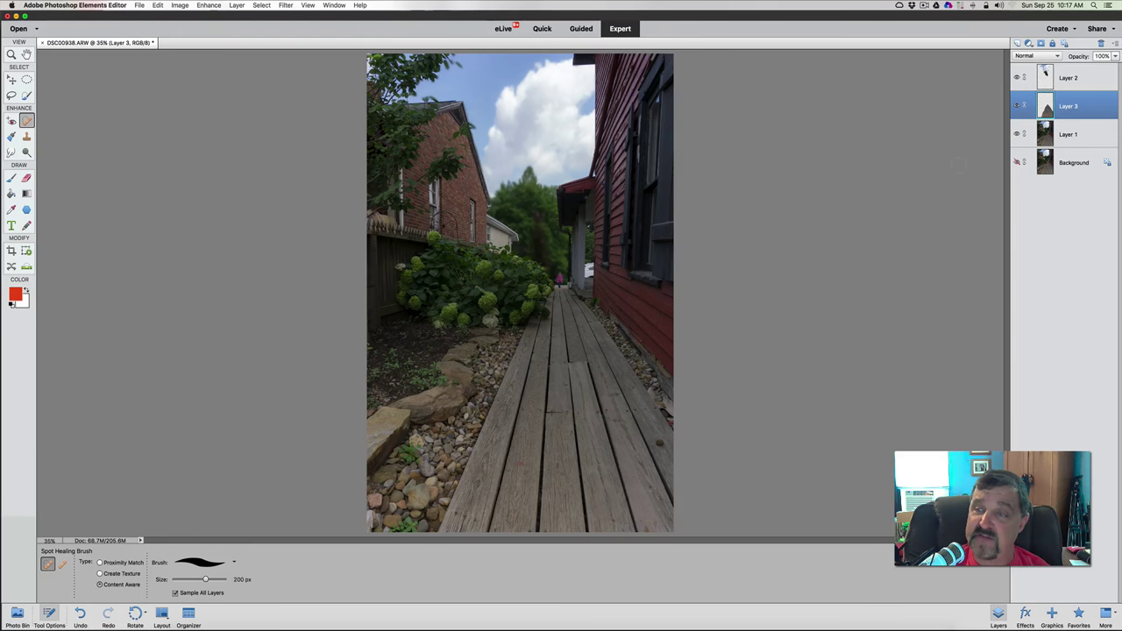
left_click(1017, 77)
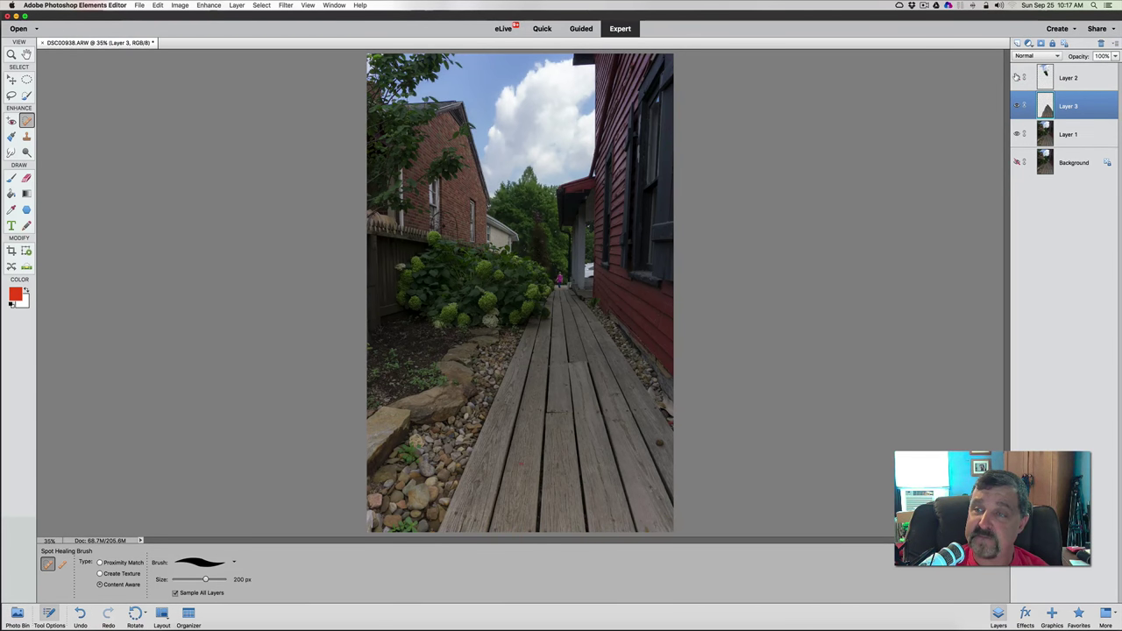
left_click(1017, 134)
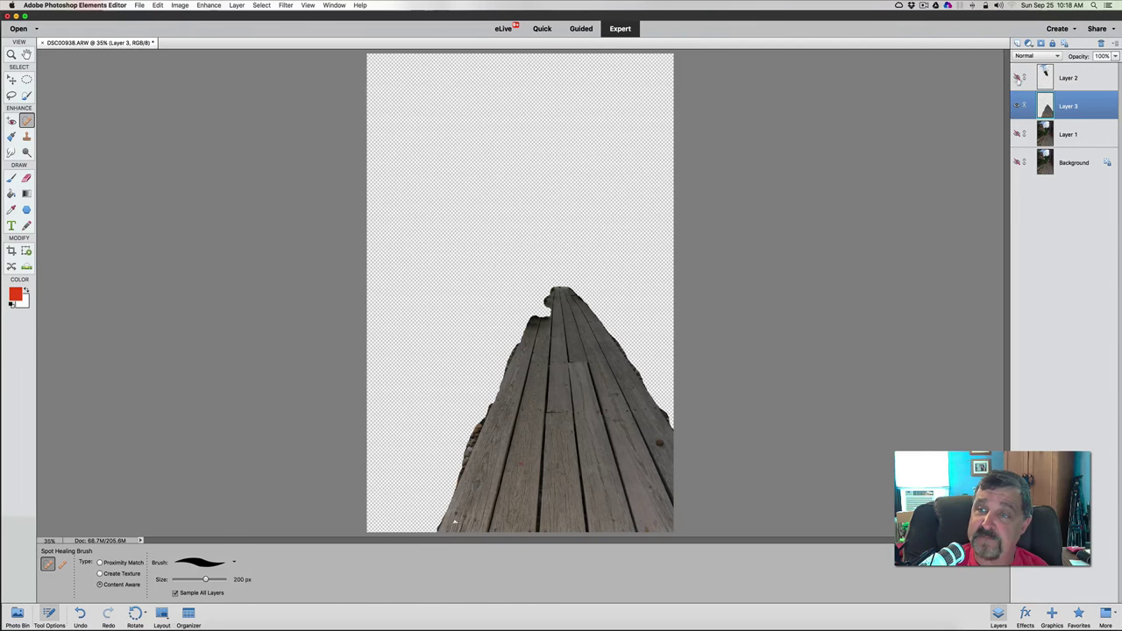
left_click(1016, 134)
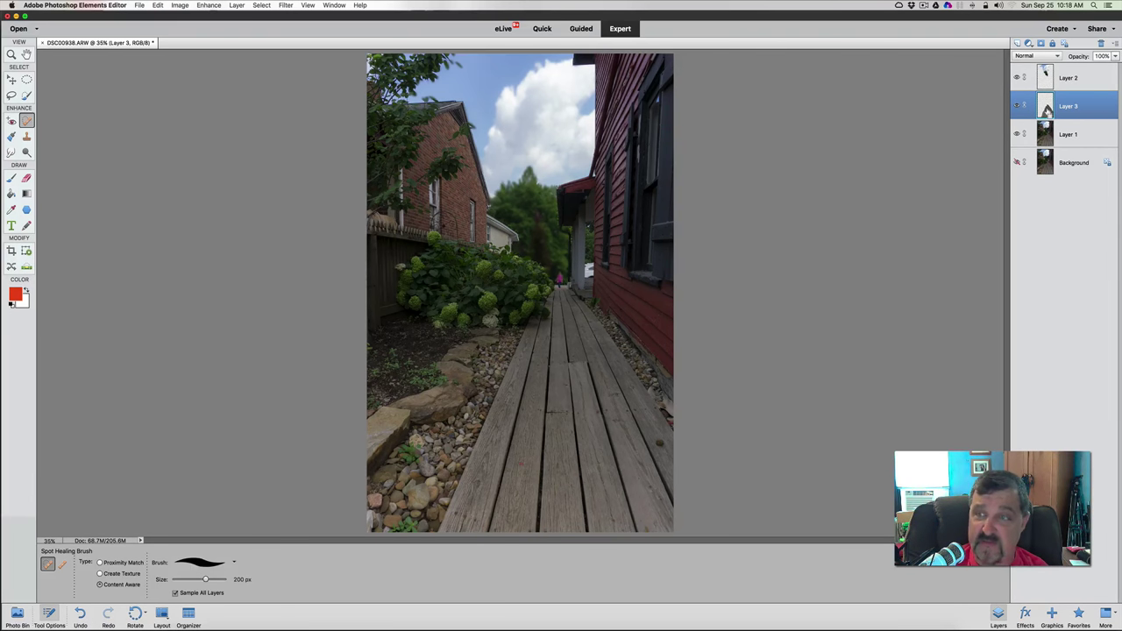
left_click(1047, 111, "super")
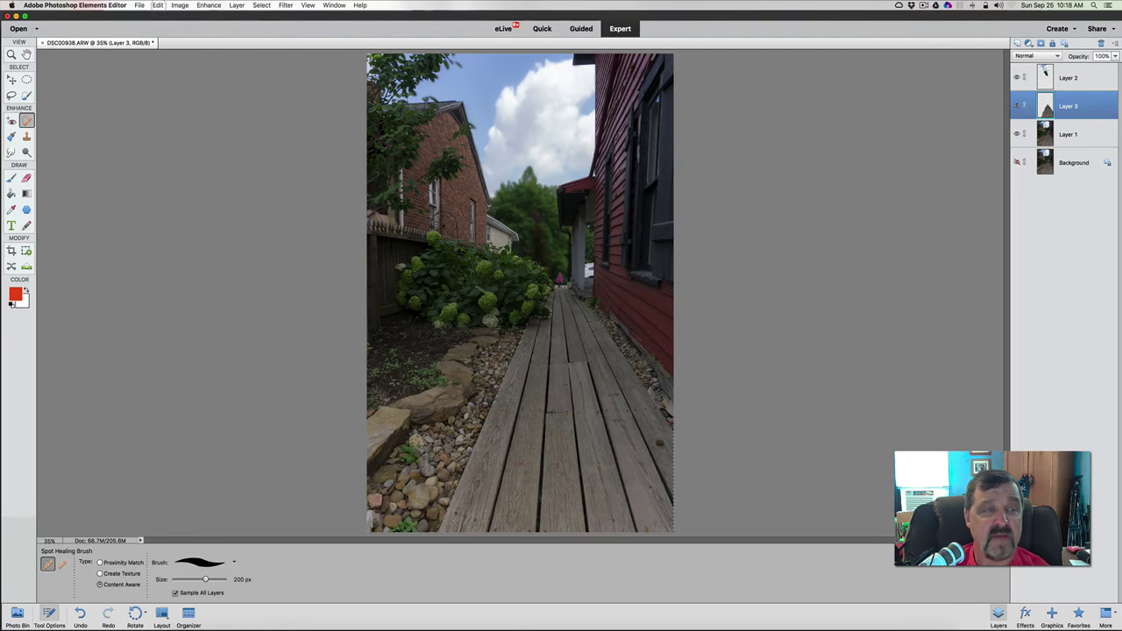
left_click(158, 5)
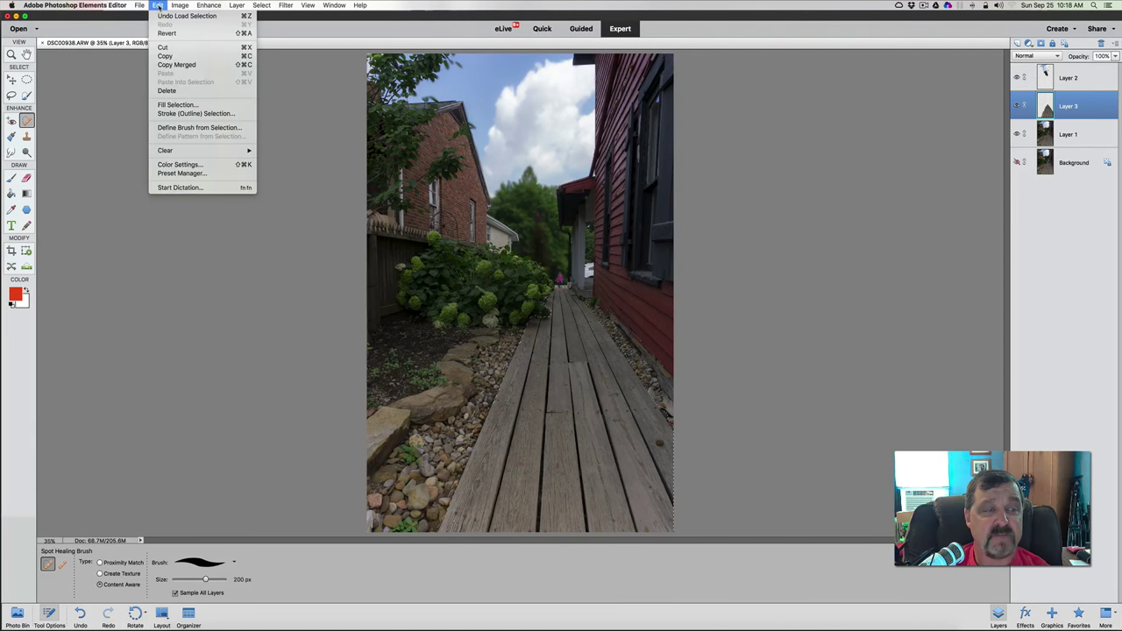
left_click(175, 104)
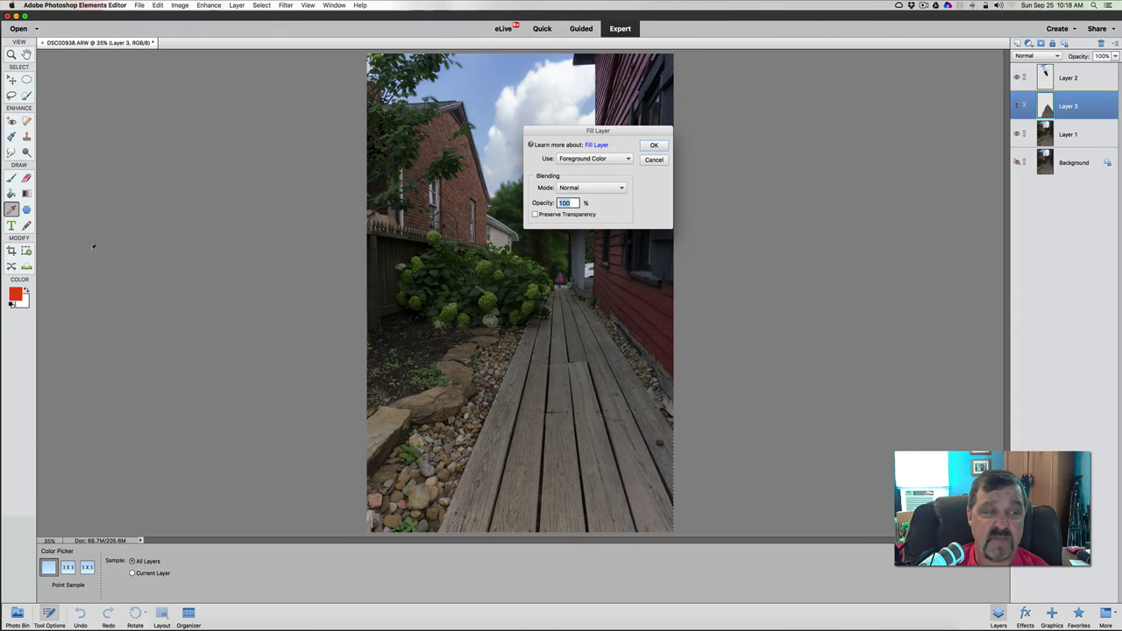
left_click(653, 159)
key("j")
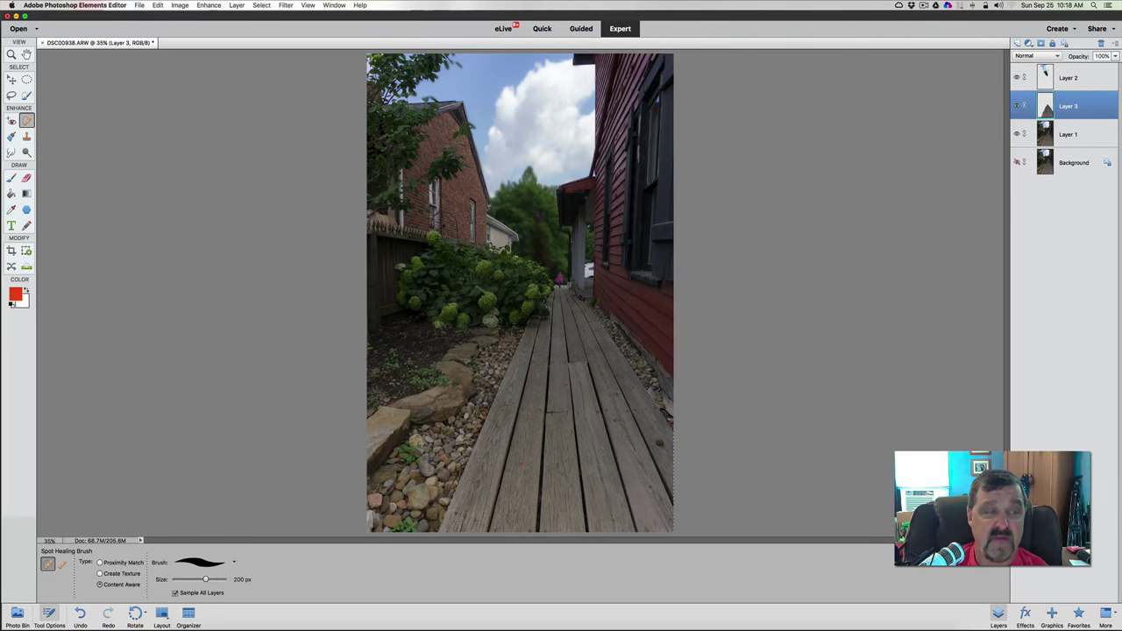
Set the foreground colour to a slightly darker red, d24217
left_click(16, 297)
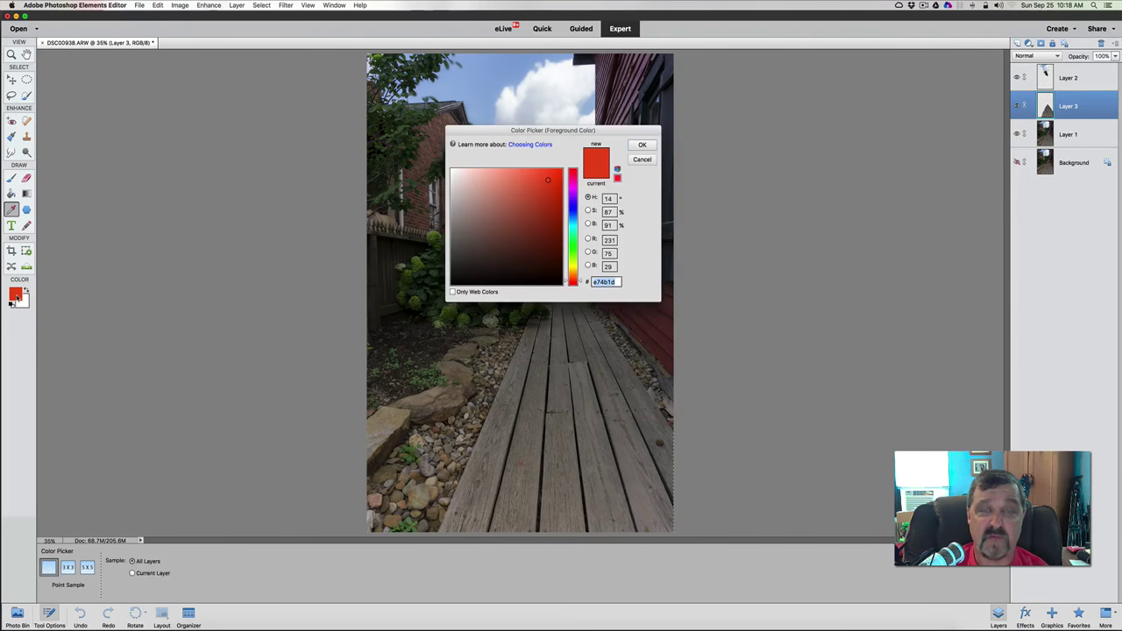
left_click(548, 182)
mouse_move(548, 182)
left_mouse_down()
mouse_move(517, 180)
mouse_move(549, 188)
left_mouse_up()
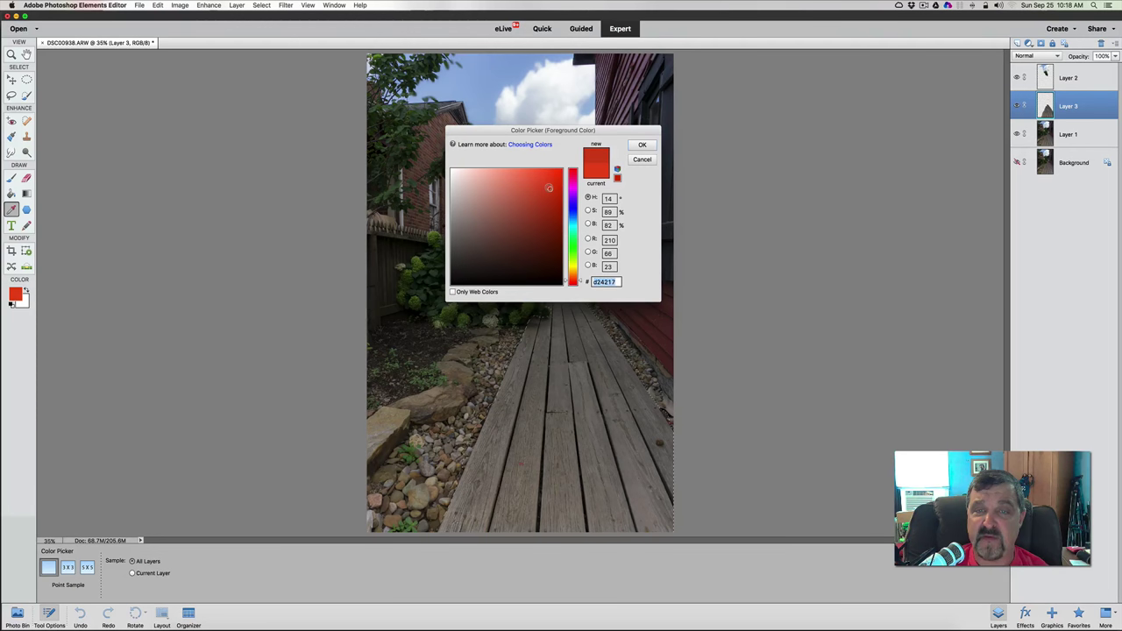
left_click(642, 145)
key("j")
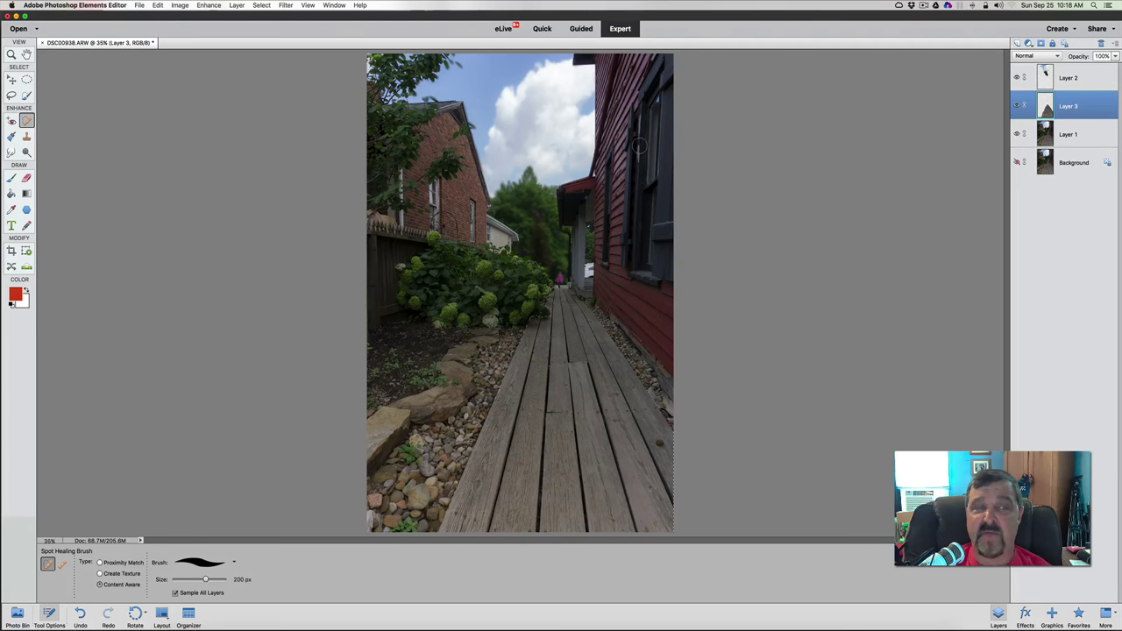
Fill the boardwalk selection on Layer 3 with the foreground colour in Normal mode at 100% opacity
left_click(157, 5)
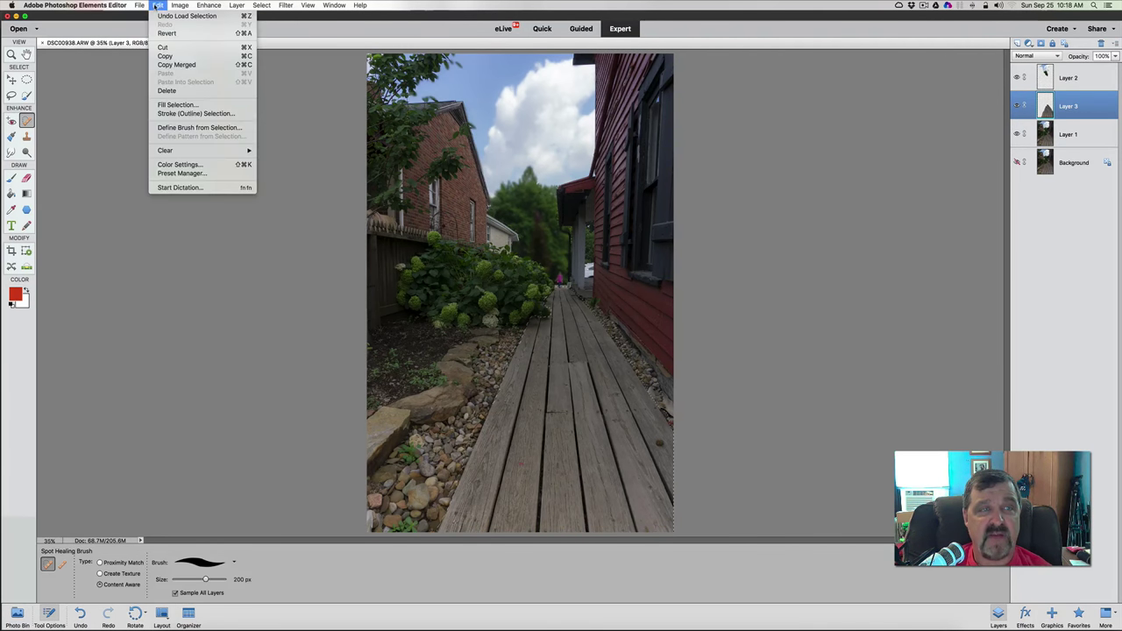
left_click(178, 104)
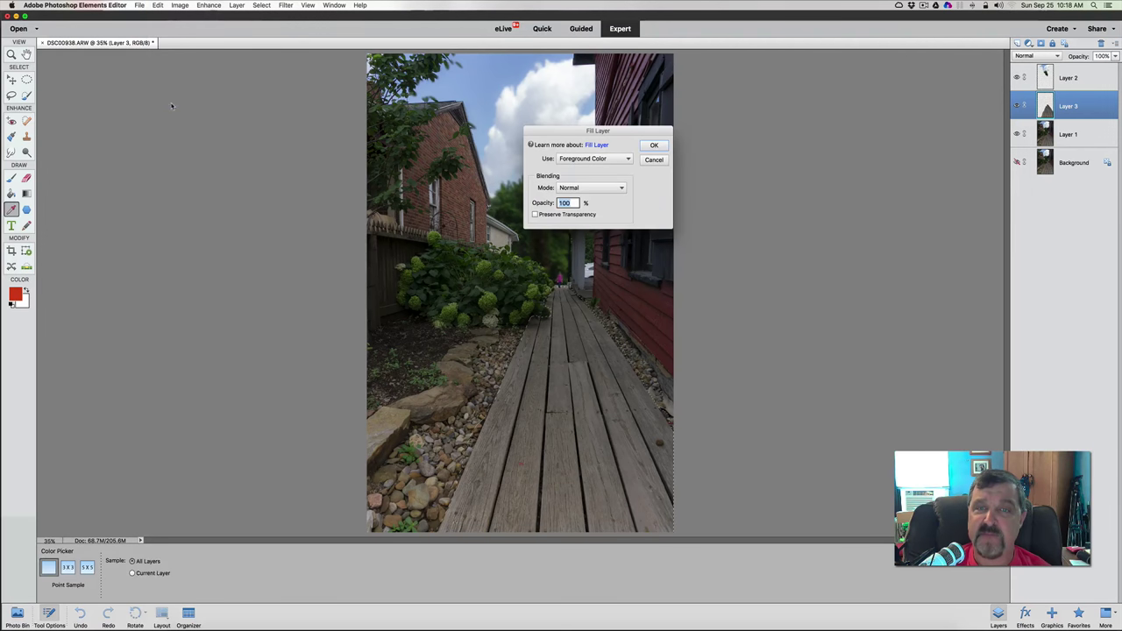
left_click(650, 146)
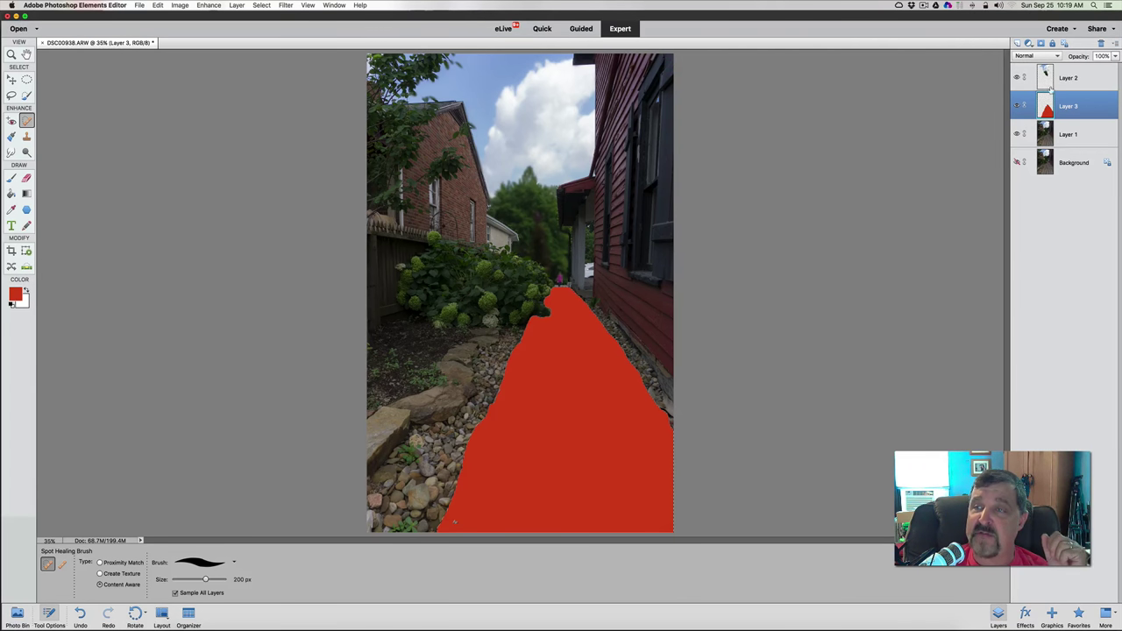
Set Layer 3 to the Overlay blending mode and lower its opacity to 49%
left_click(1057, 56)
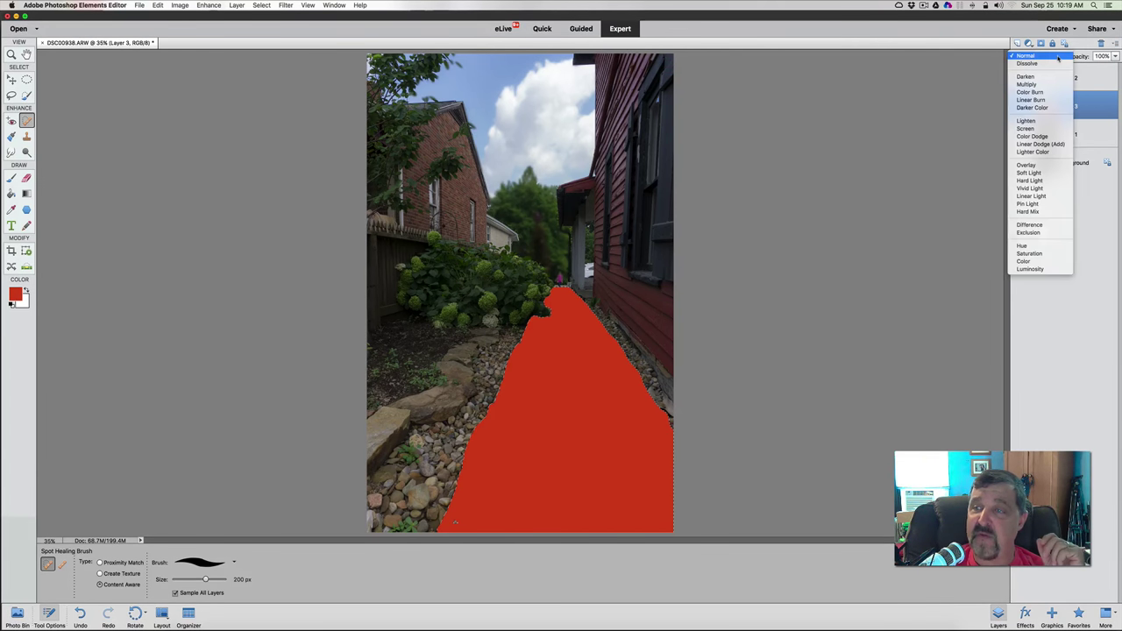
left_click(1058, 56)
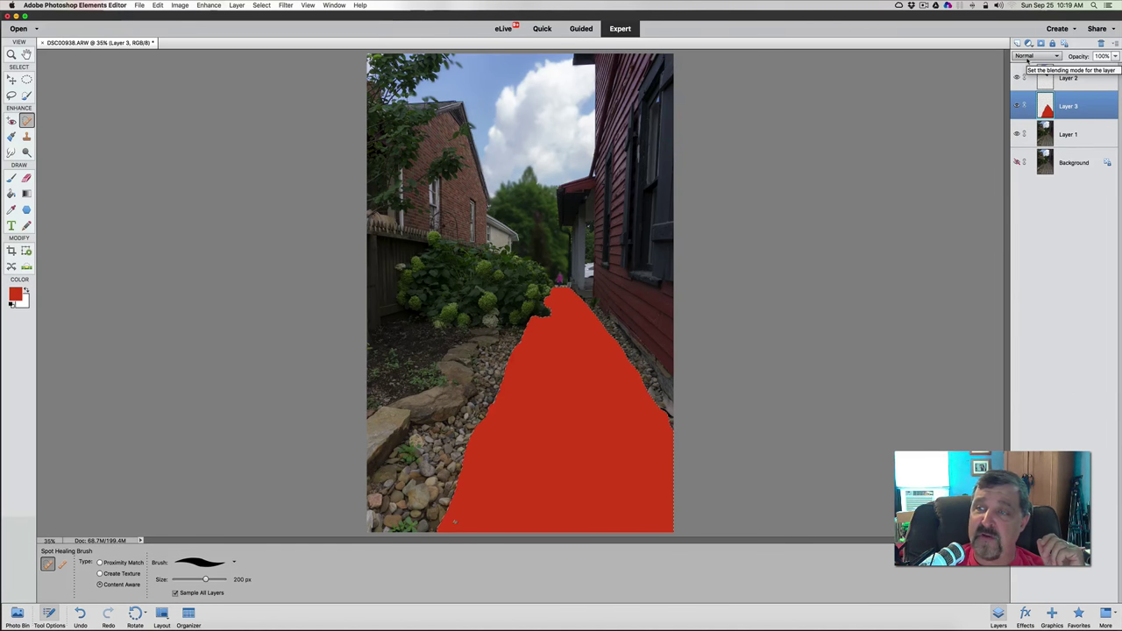
left_click(1027, 57)
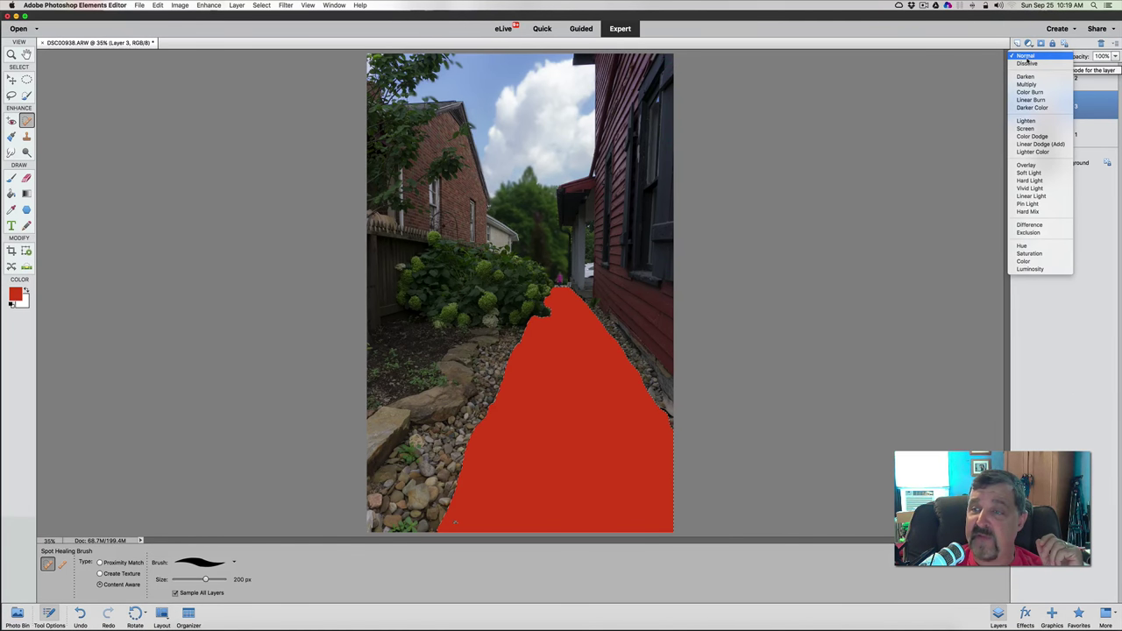
left_click(1026, 165)
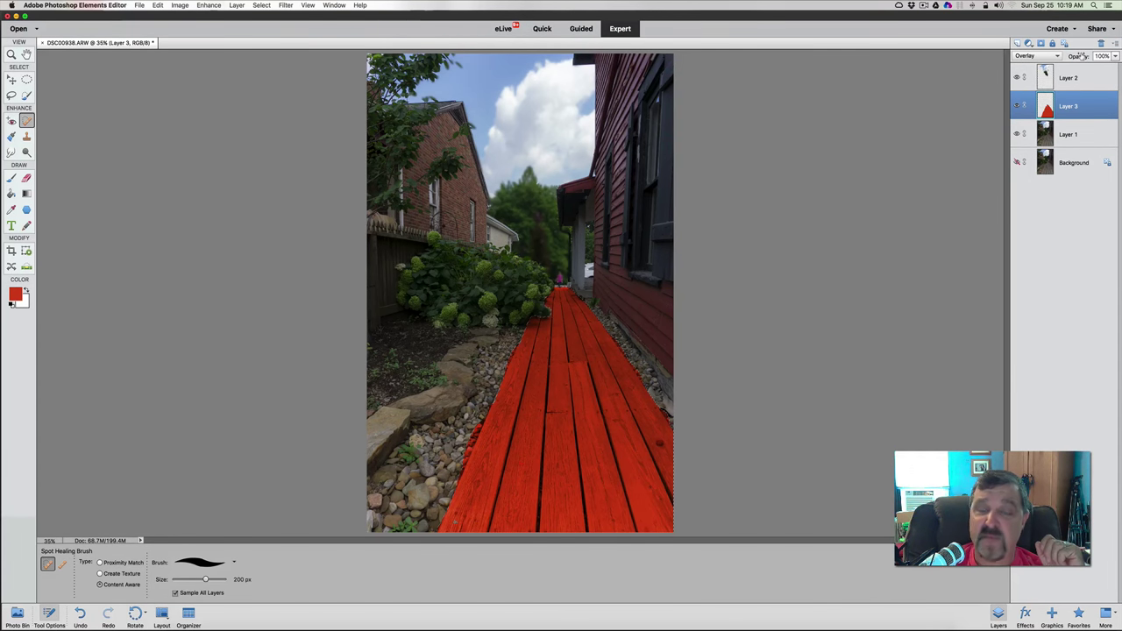
mouse_move(1080, 55)
left_mouse_down()
mouse_move(1049, 56)
mouse_move(1059, 57)
left_mouse_up()
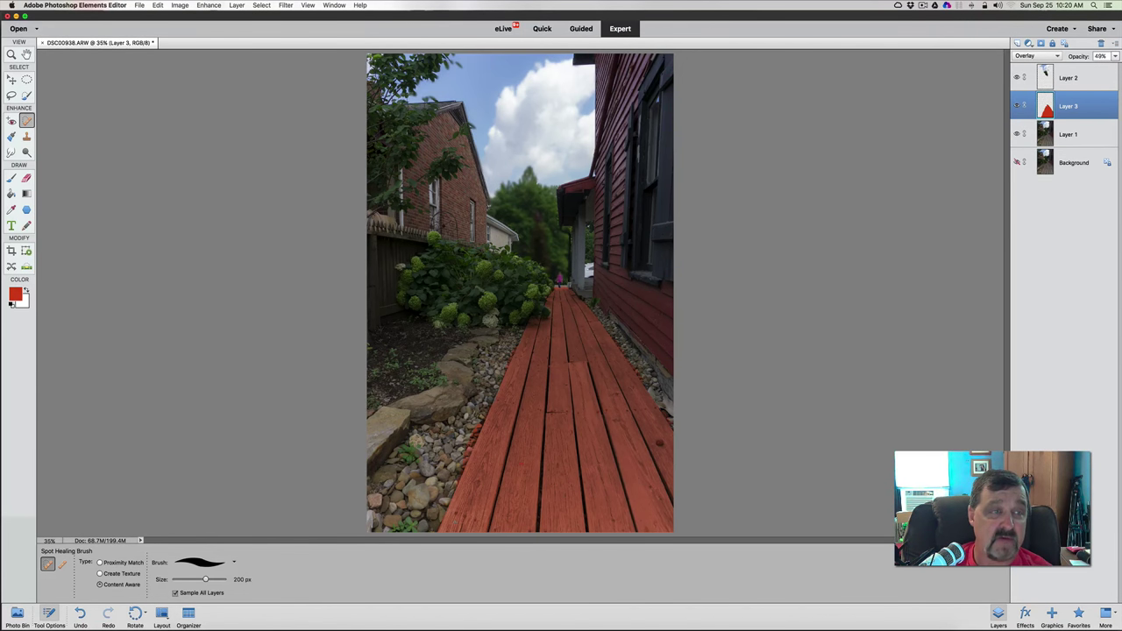
Add a layer mask to the red boardwalk layer, Layer 3
key("z")
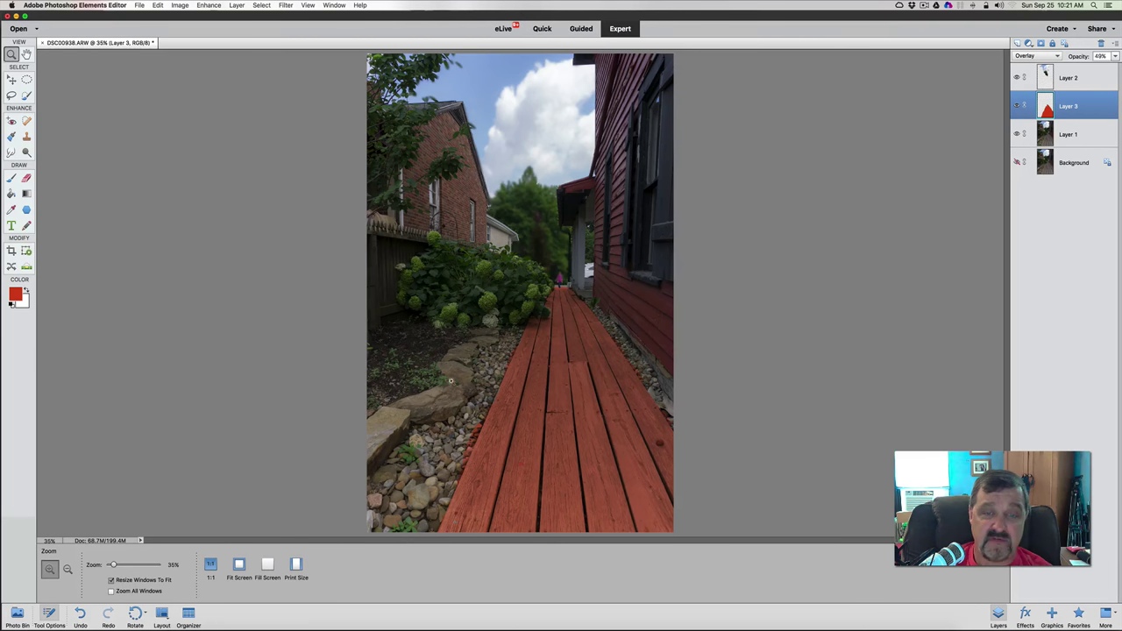
left_click(474, 419)
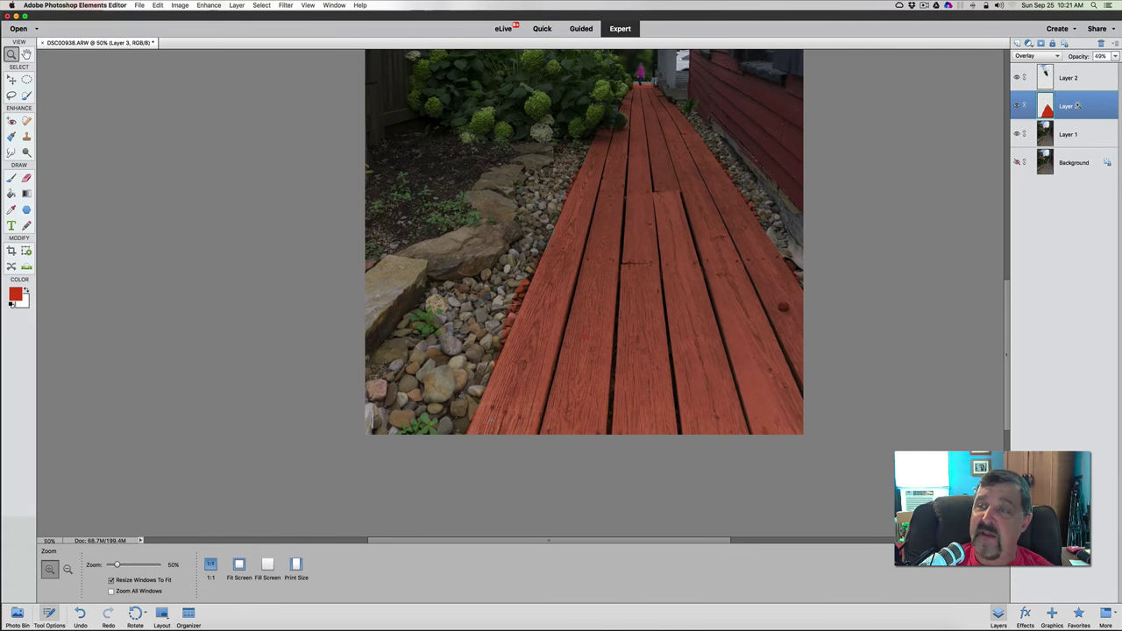
left_click(1040, 43)
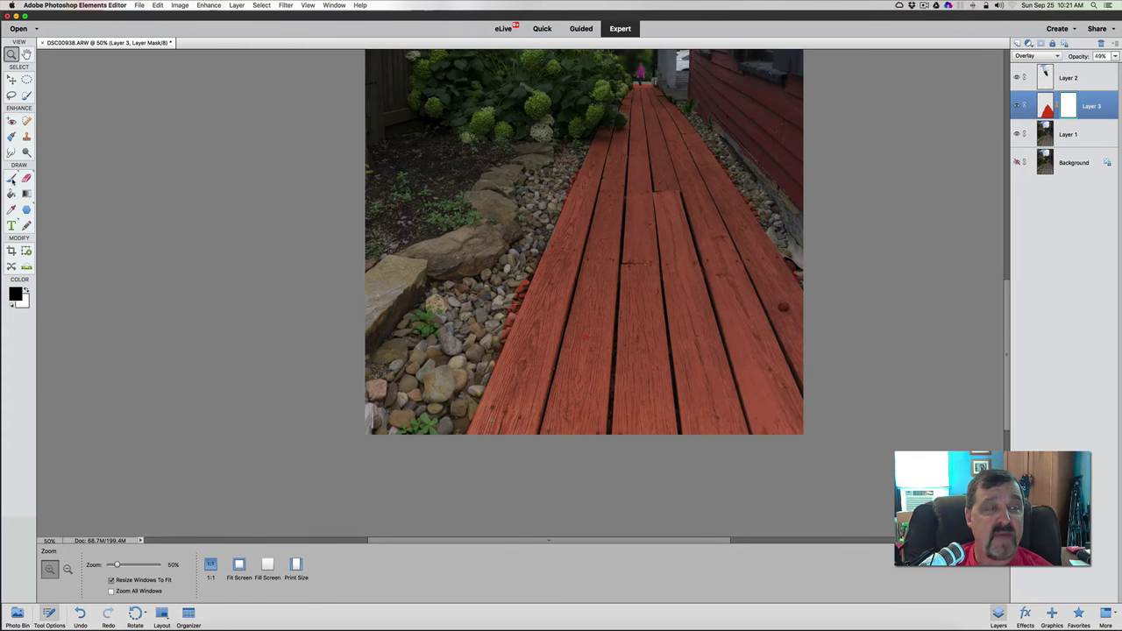
Paint black on Layer 3's mask with a 125 px brush to hide the red spill on the stones along both boardwalk edges
left_click(11, 179)
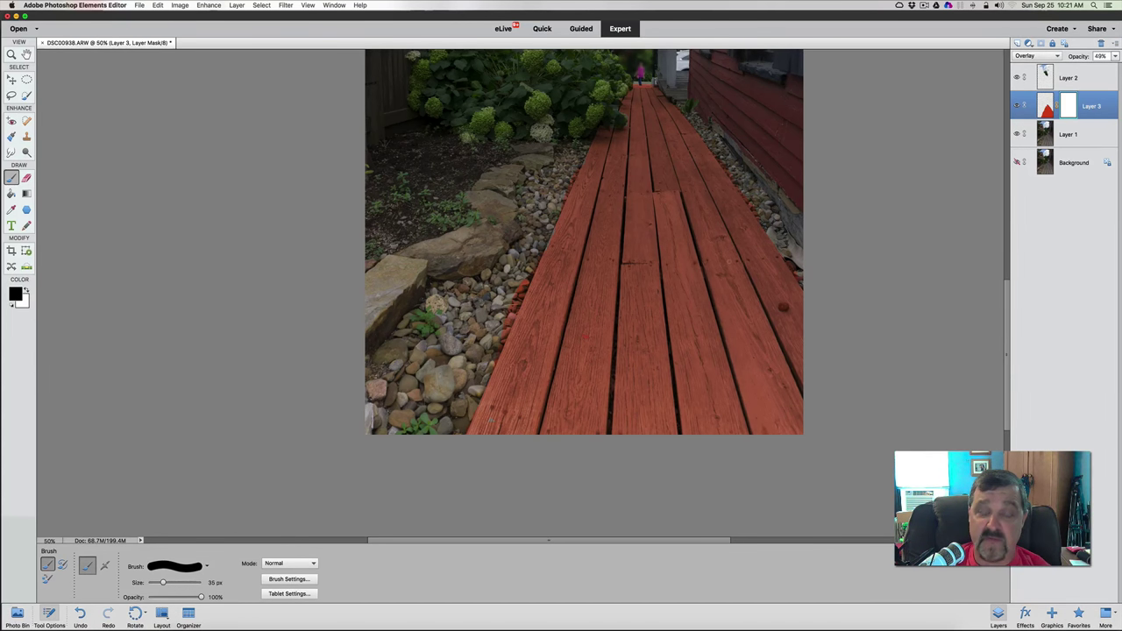
key("bracketright")
key("bracketright")
key("bracketright")
key("bracketright")
key("bracketright")
key("bracketright")
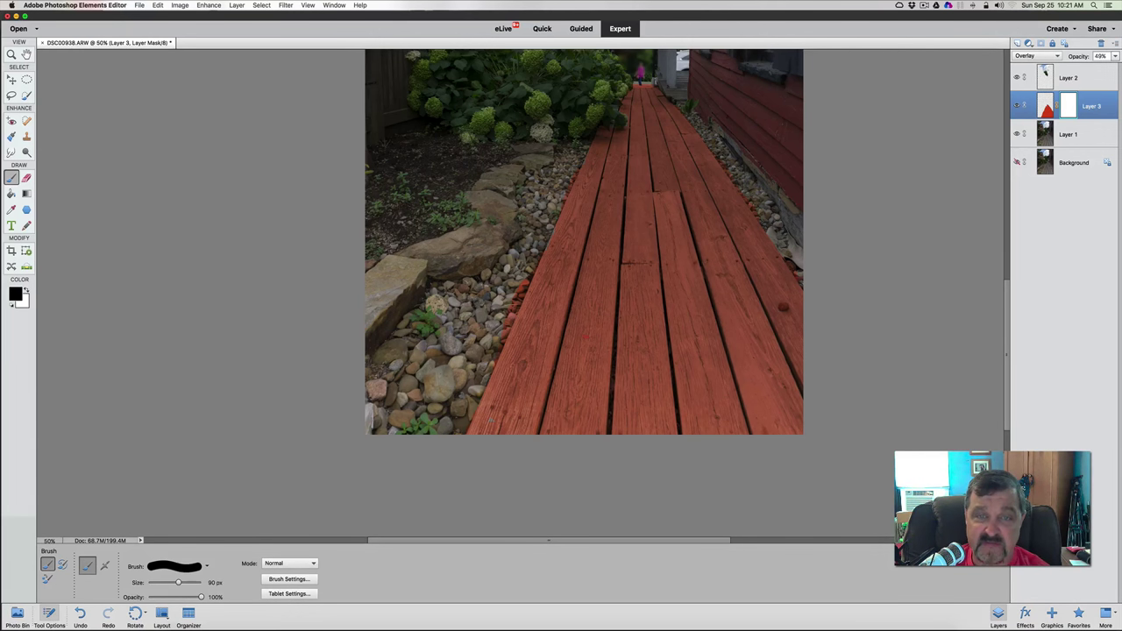
key("bracketright")
key("bracketright")
key("bracketright")
key("bracketright")
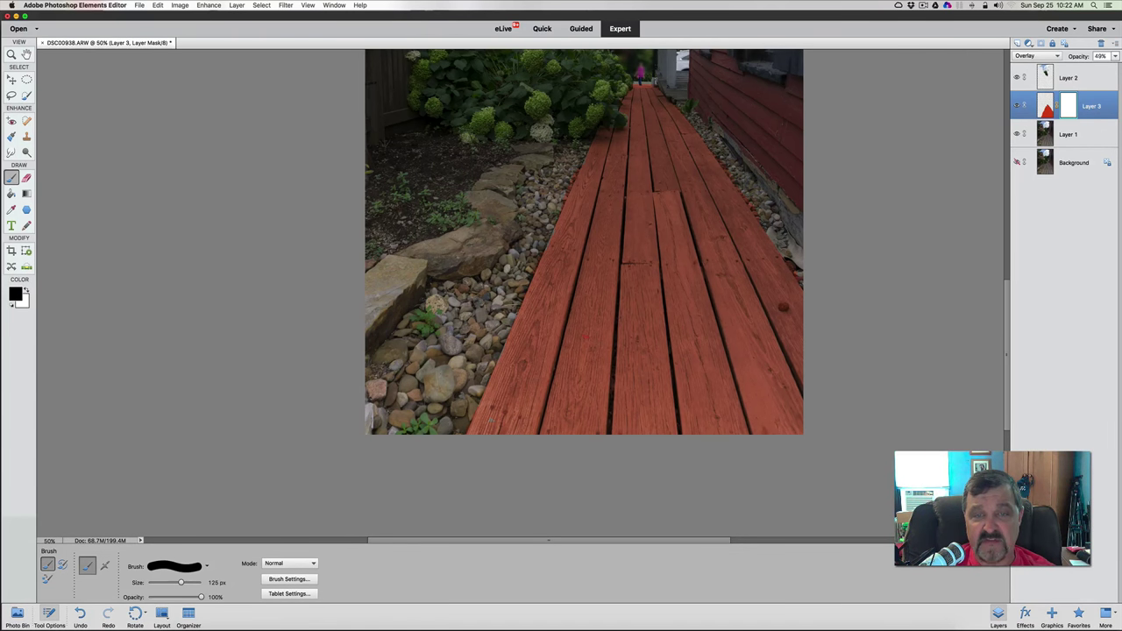
left_click_drag(526, 261, 534, 250)
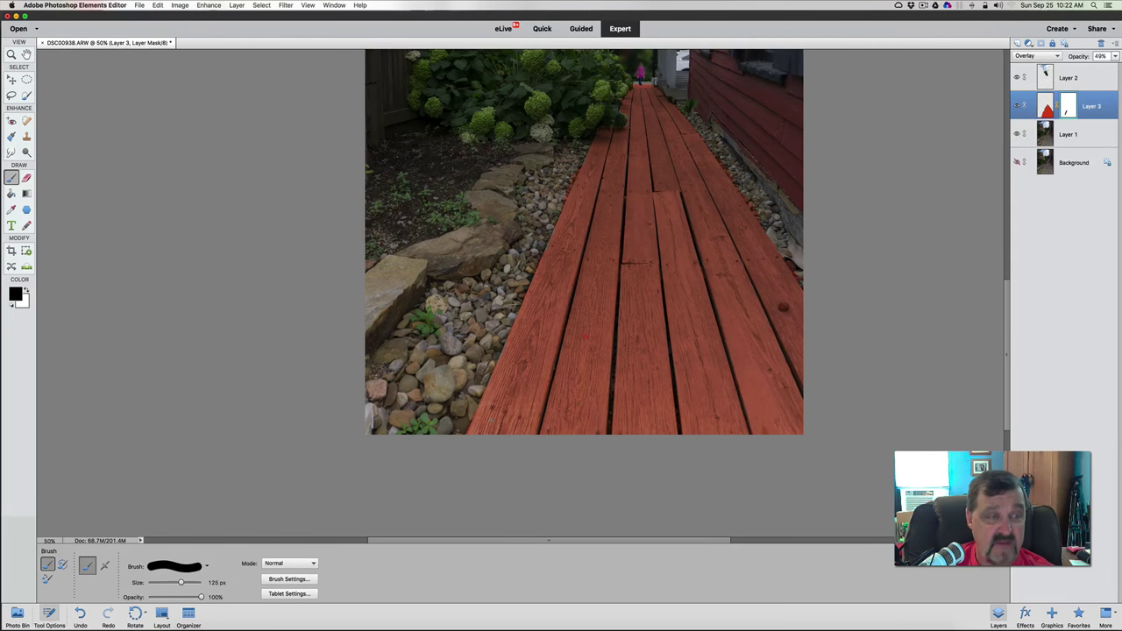
key("x")
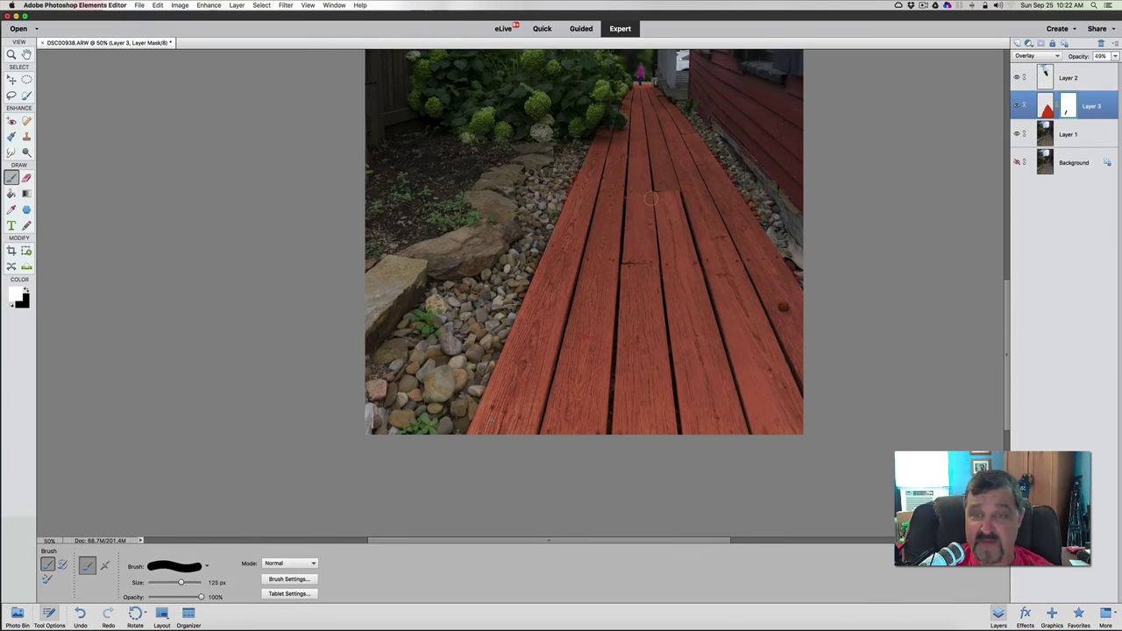
key("x")
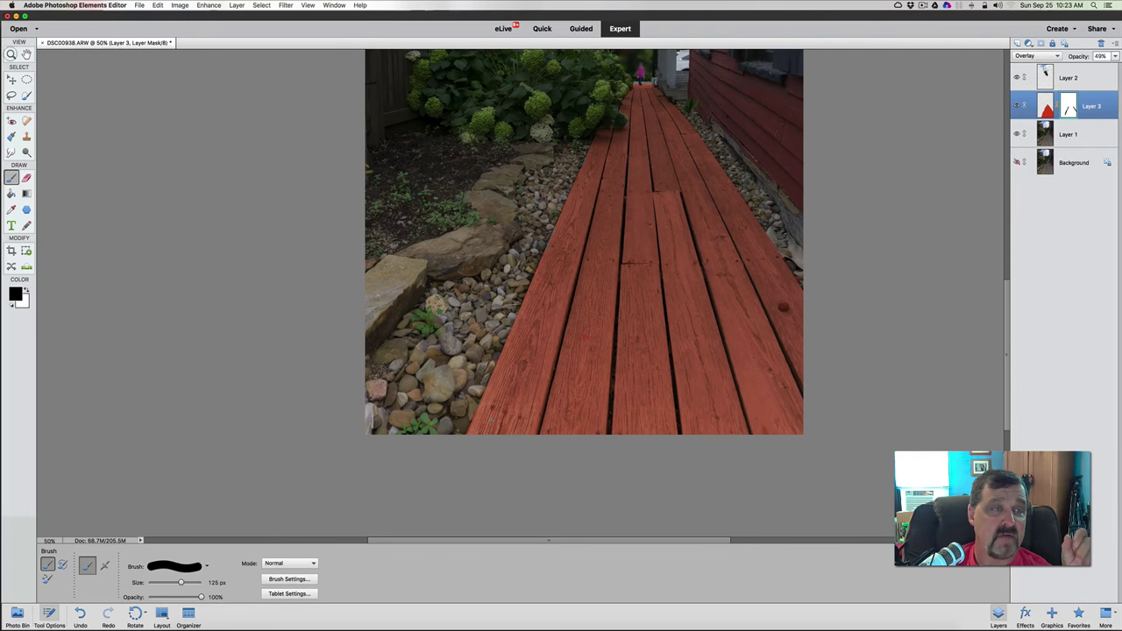
Add a Levels adjustment layer above Layer 1 and clip it to that layer
key("z")
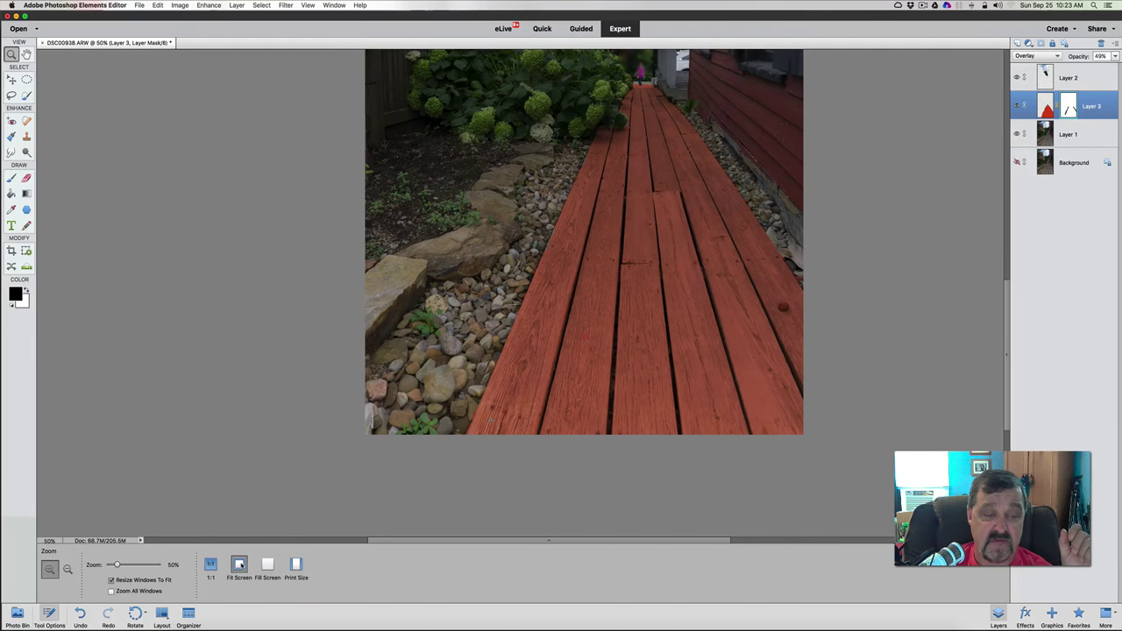
left_click(238, 563)
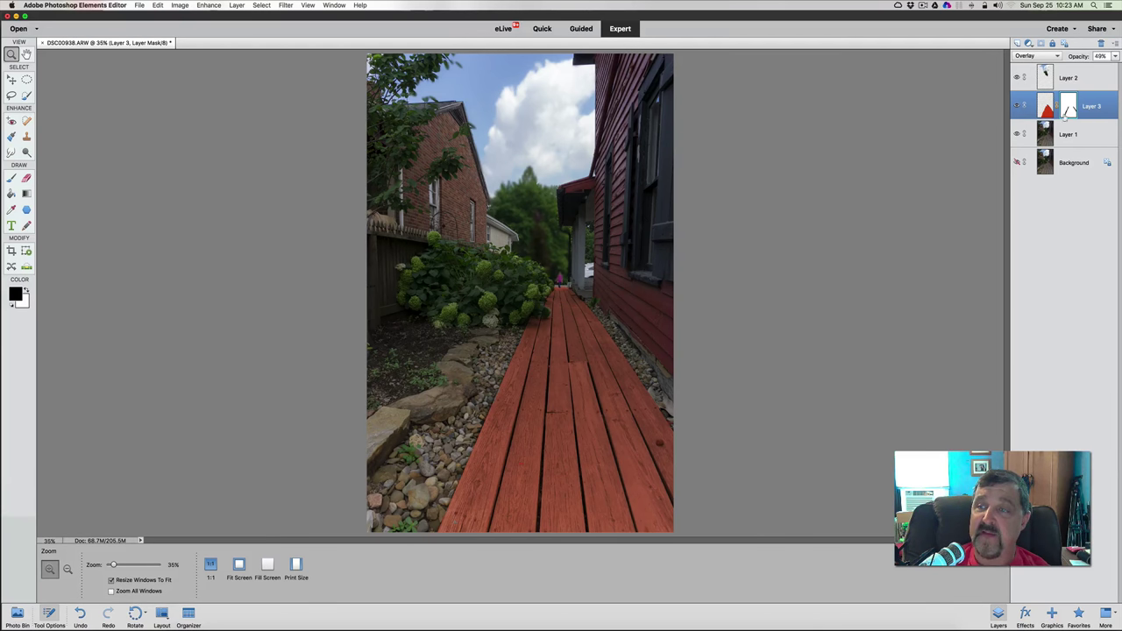
left_click(1046, 132)
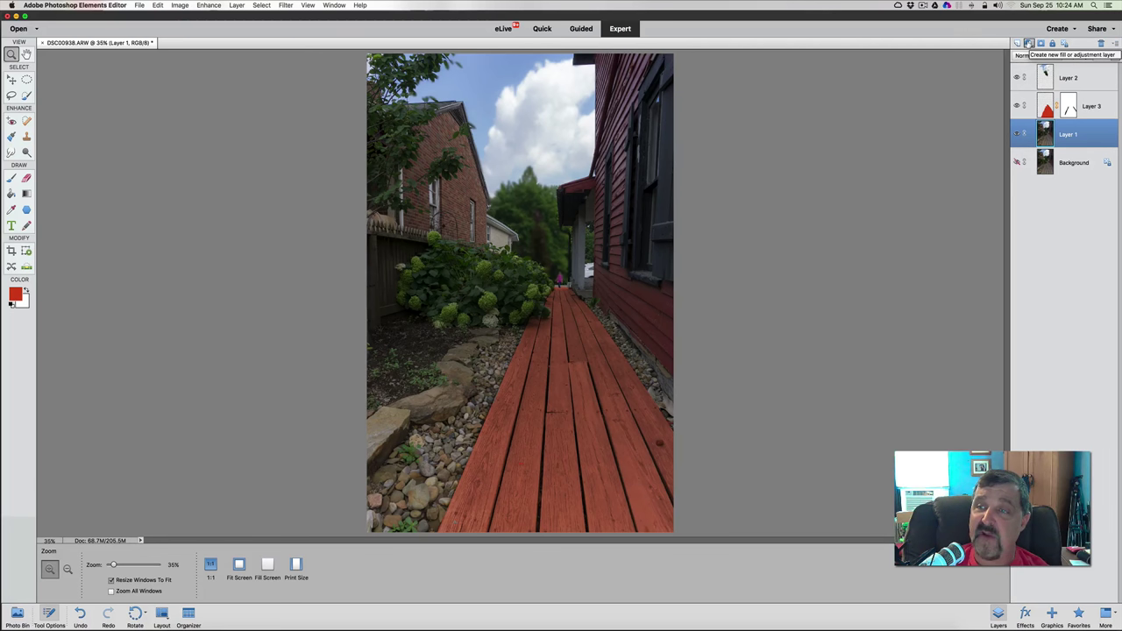
left_click(1030, 43)
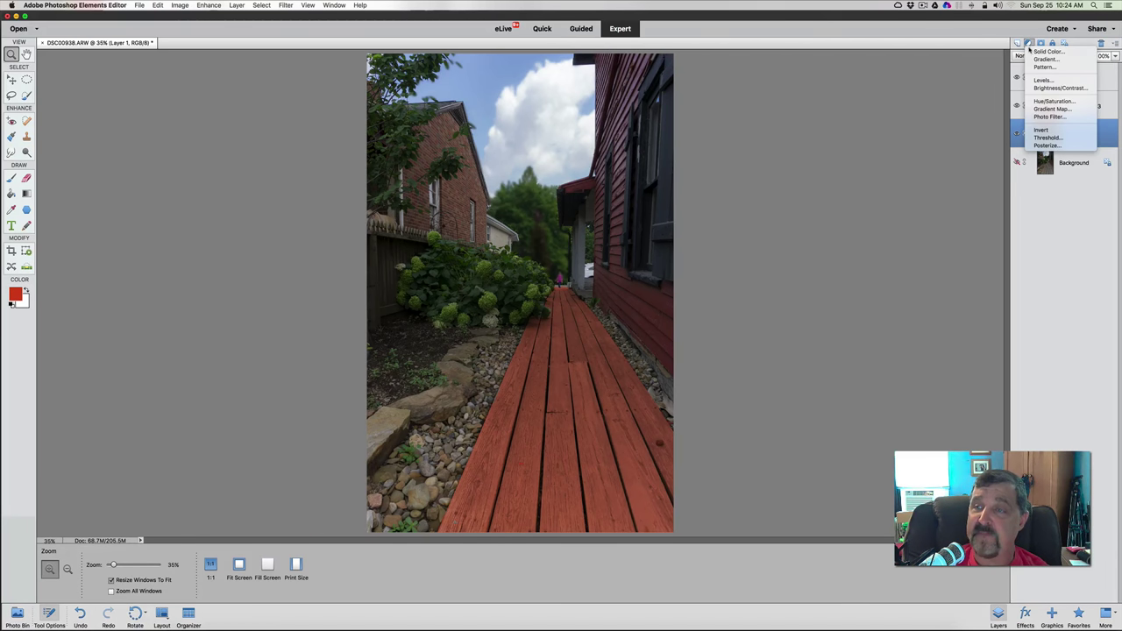
left_click(1038, 81)
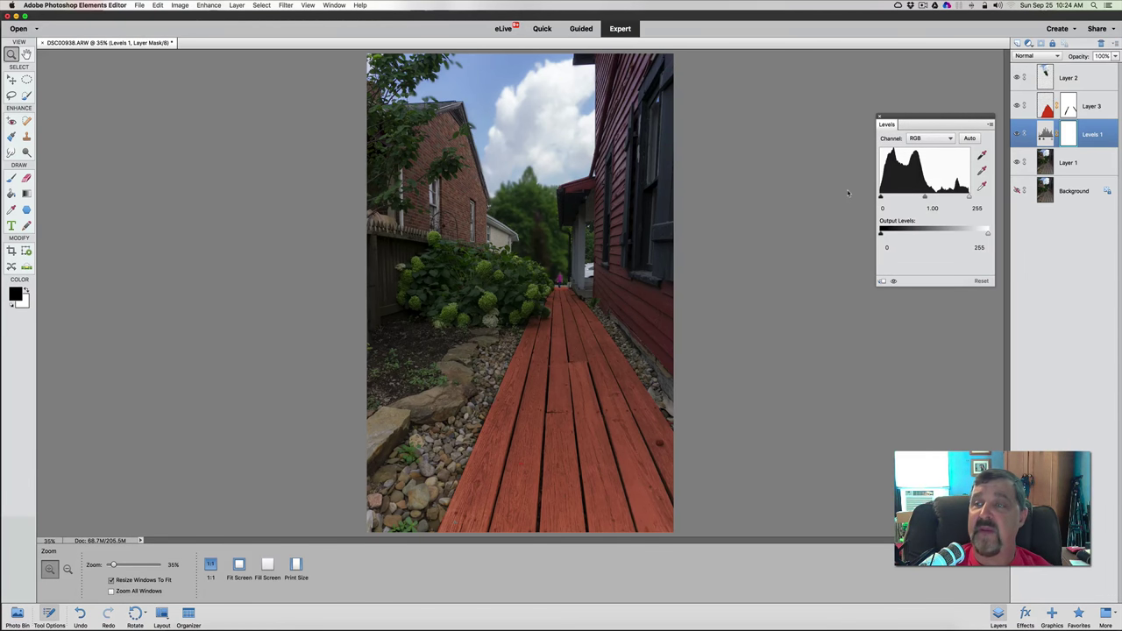
key("super+g")
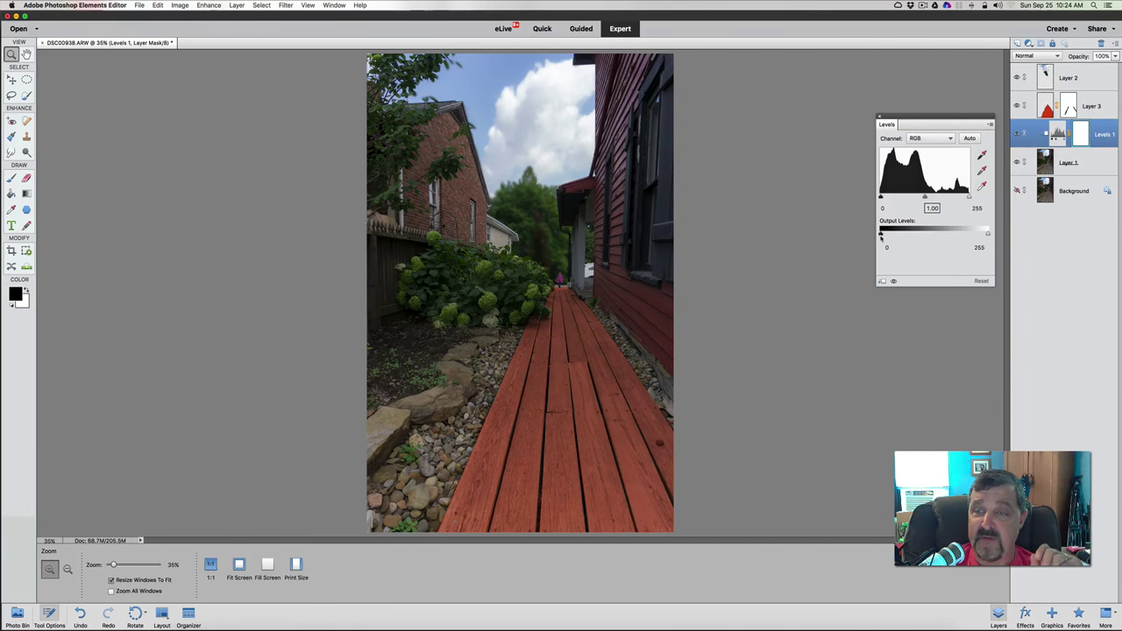
Set the Levels midtone value to 1.07, keeping the input and output limits at 0 and 255
mouse_move(882, 235)
left_mouse_down()
mouse_move(906, 235)
mouse_move(881, 235)
left_mouse_up()
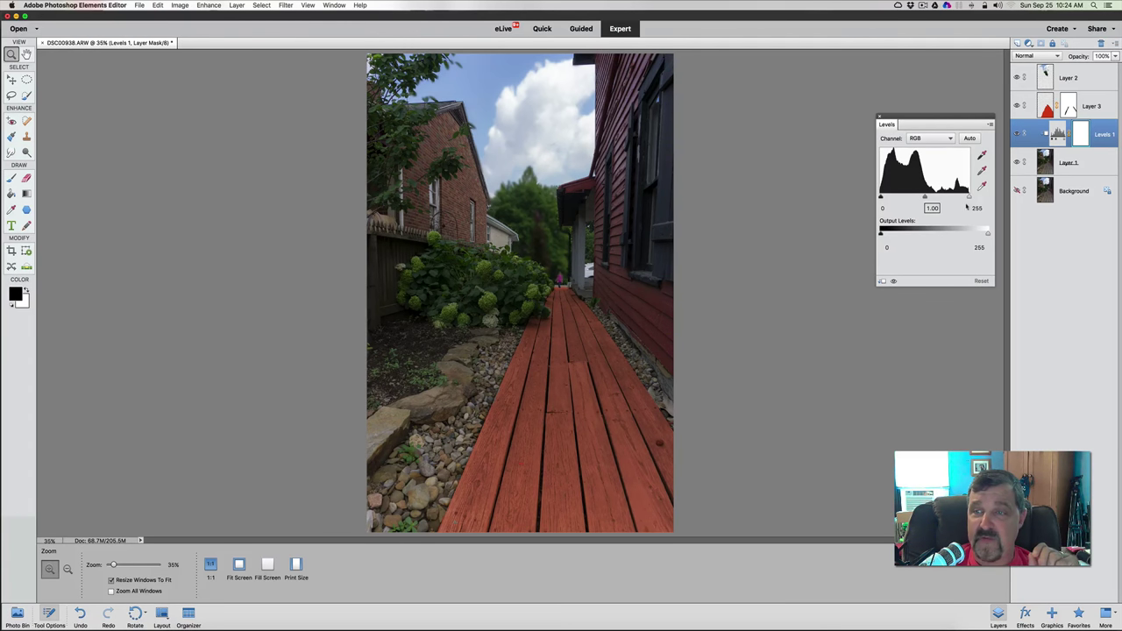
mouse_move(970, 199)
left_mouse_down()
mouse_move(935, 200)
mouse_move(972, 199)
left_mouse_up()
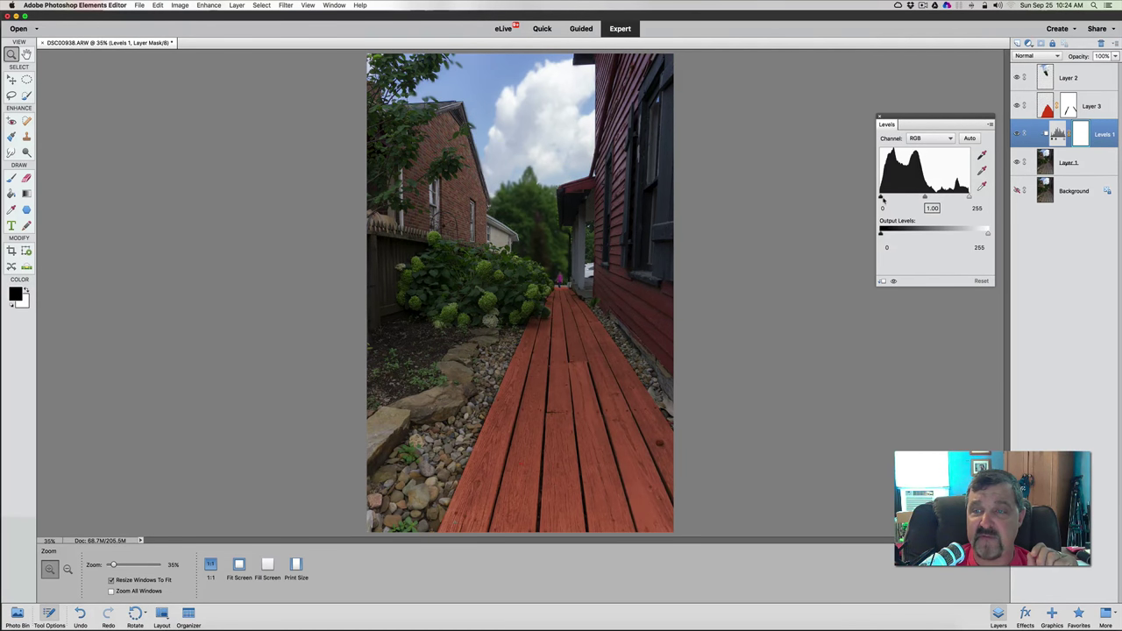
left_click_drag(882, 198, 922, 198)
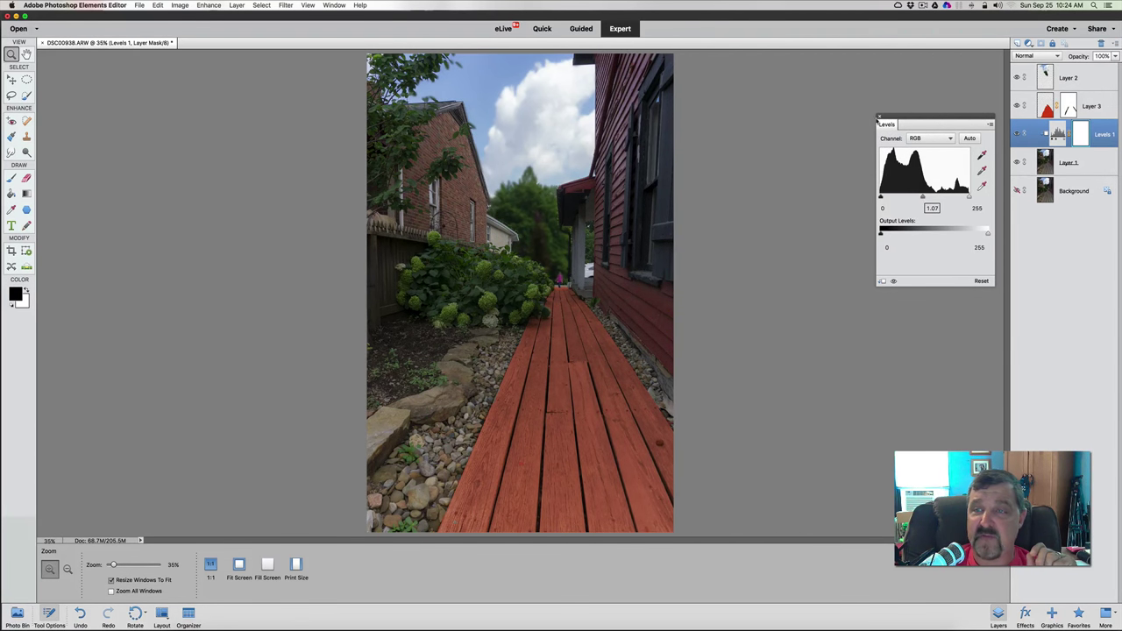
left_click(878, 116)
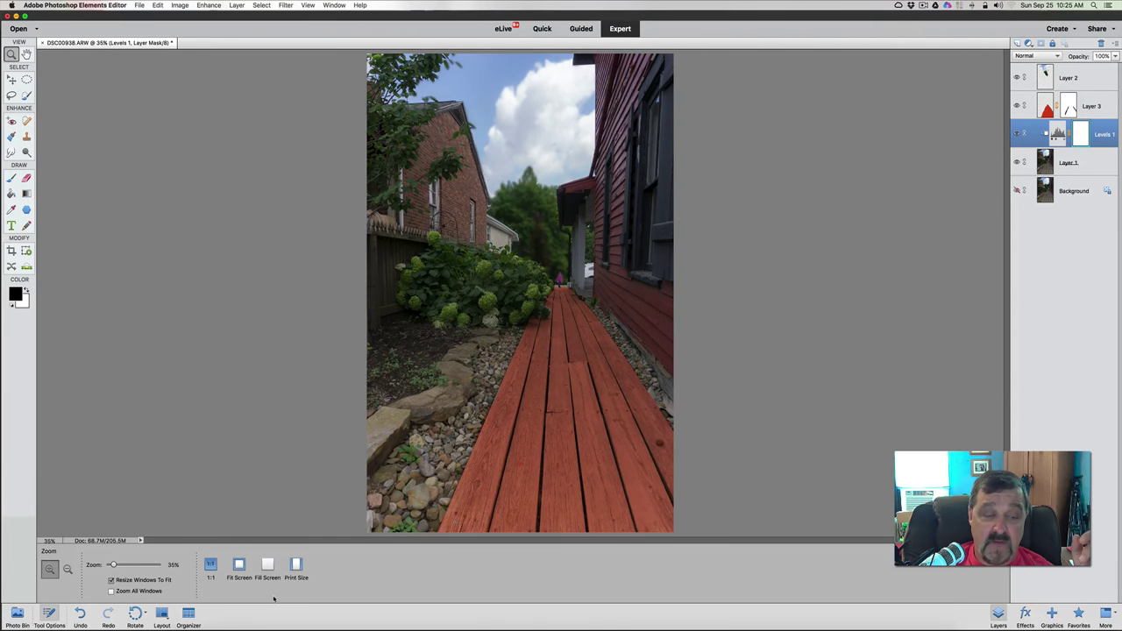
Leave the editor for the Organizer, switch to Chrome and open the bookmarked JTC Learning website
left_click(189, 615)
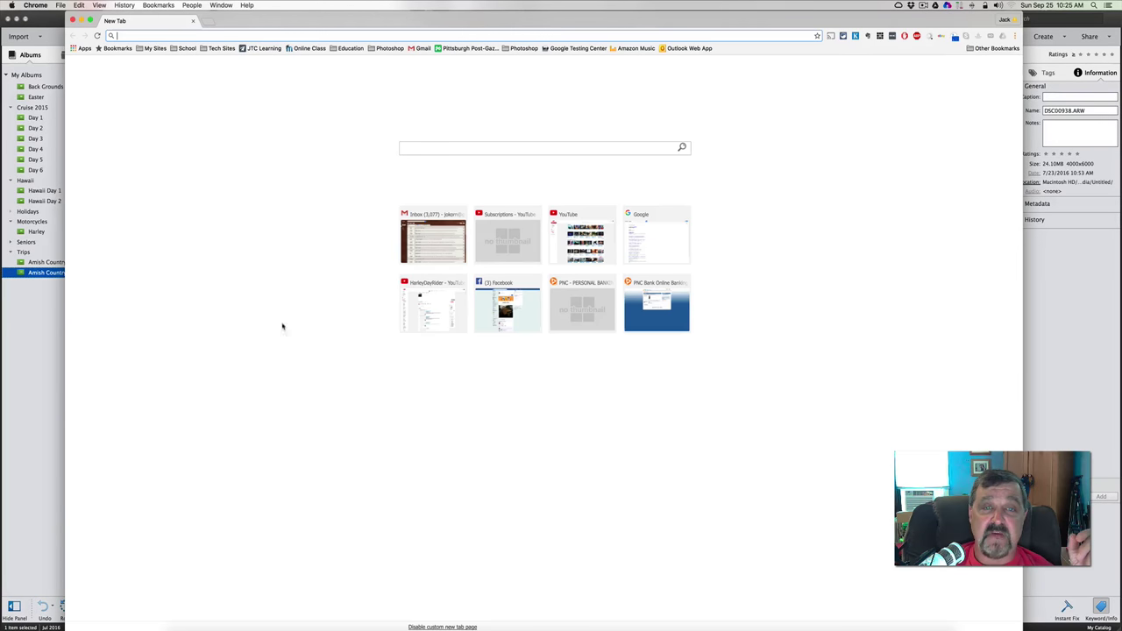
left_click(251, 49)
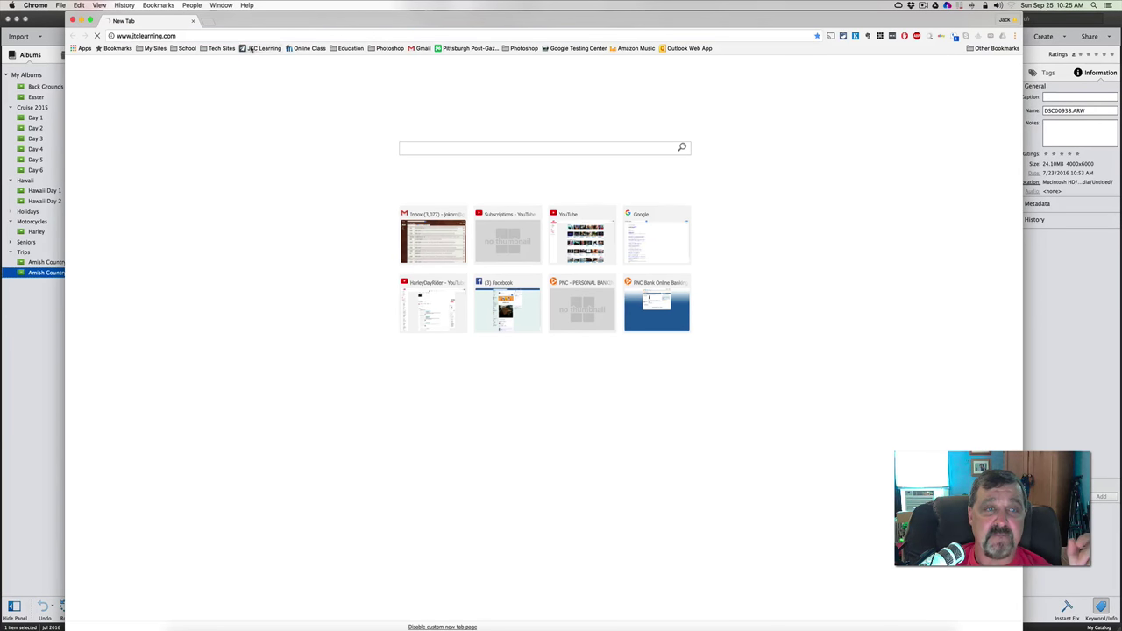